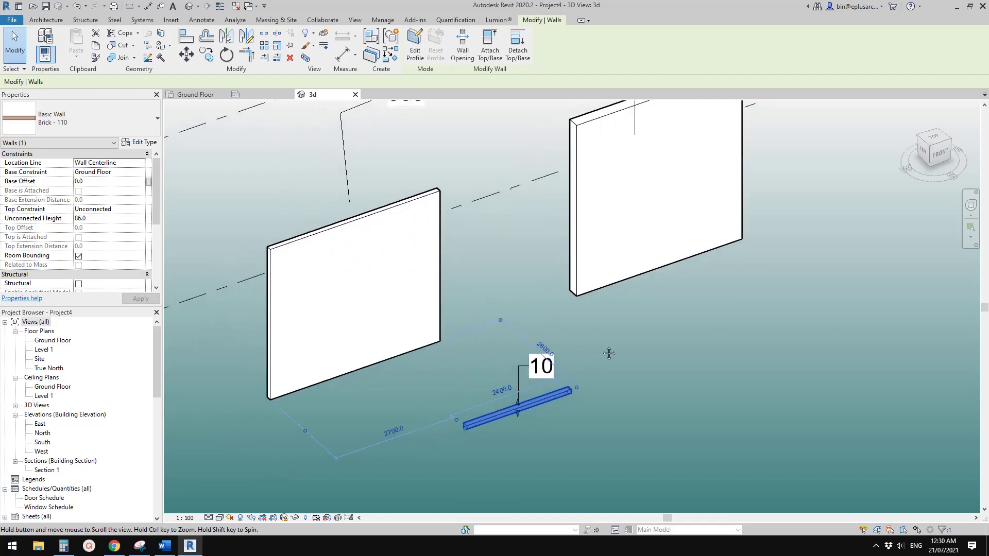
Examine the brick-count tag attached to the low Brick - 110 wall in the 3D view
left_click(589, 357)
scroll(566, 364, "down", 2)
left_click(521, 384)
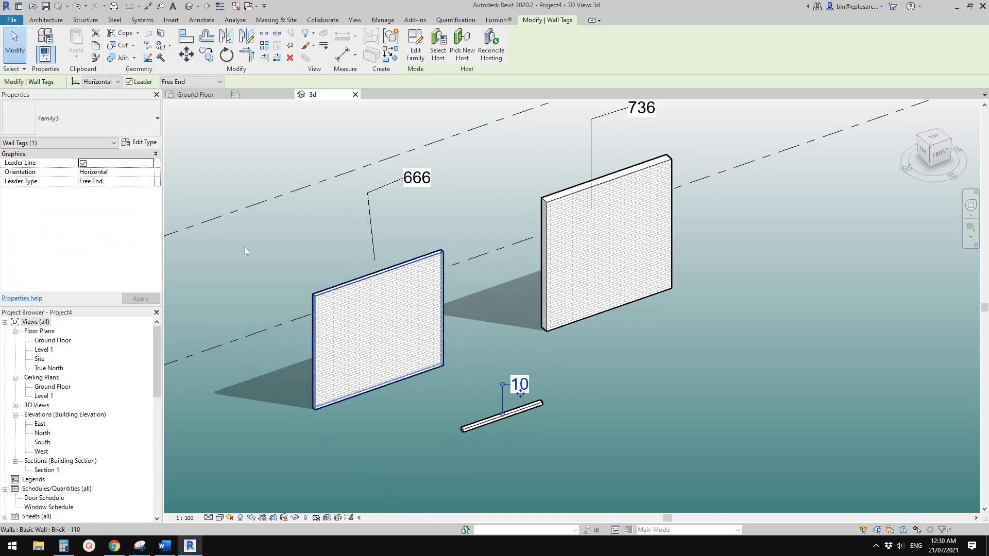
scroll(566, 417, "up", 3)
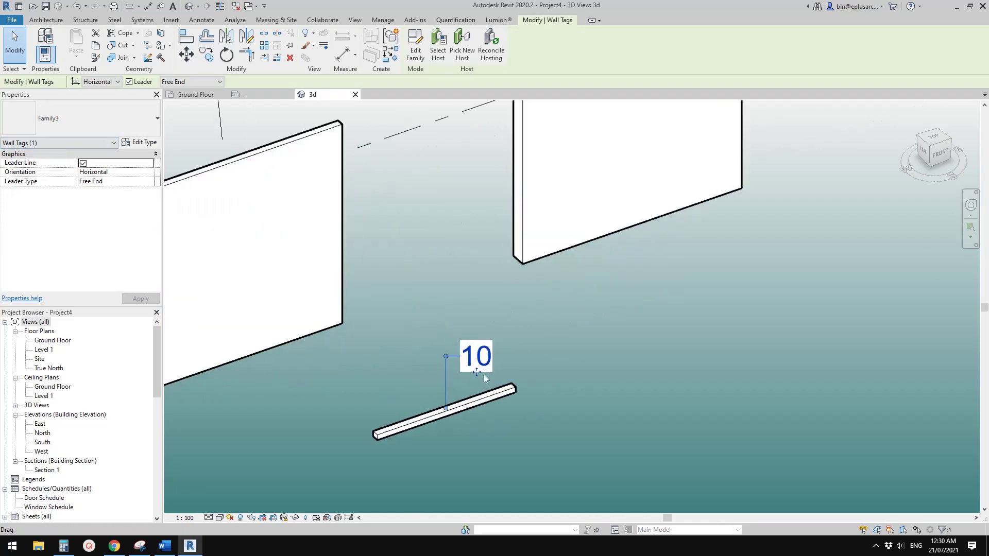
left_click(485, 379)
left_click(489, 399)
middle_click_drag(491, 399, 526, 387)
left_click(508, 357)
left_click_drag(505, 355, 484, 357)
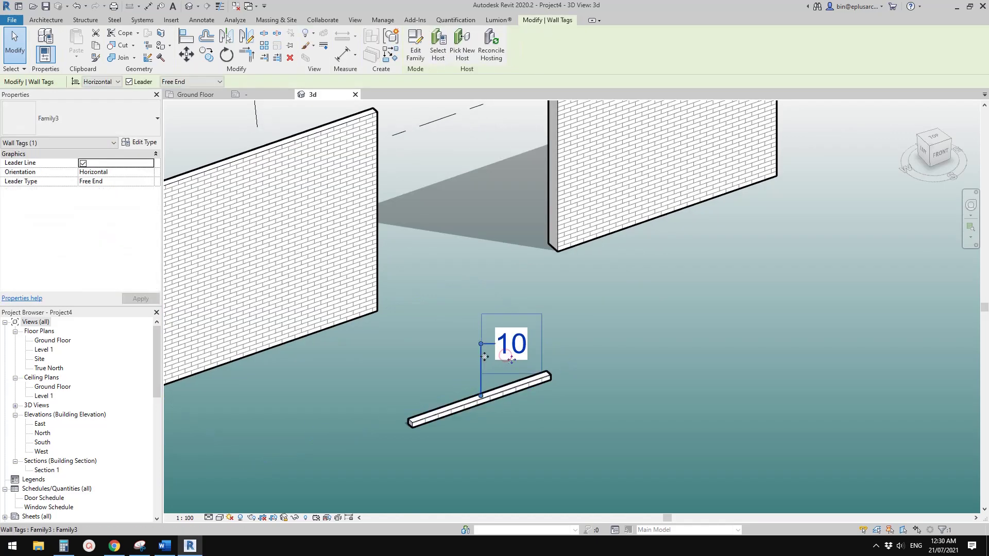
scroll(484, 356, "down", 4)
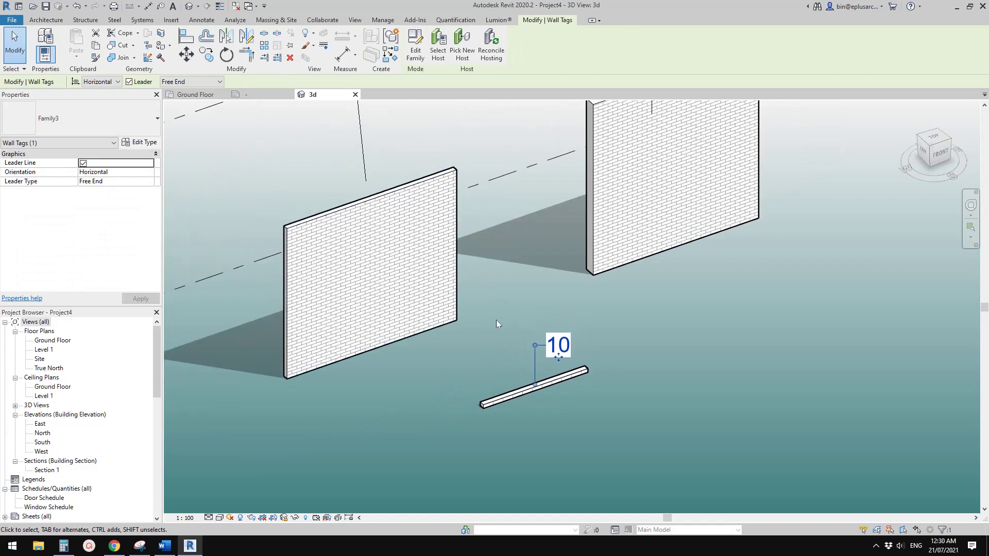
Raise the top of the low Brick - 110 wall to a height of about 1008 mm
middle_click_drag(496, 320, 489, 325)
left_click(490, 333)
left_click(516, 396)
left_click_drag(527, 386, 531, 329)
middle_click_drag(557, 353, 536, 348)
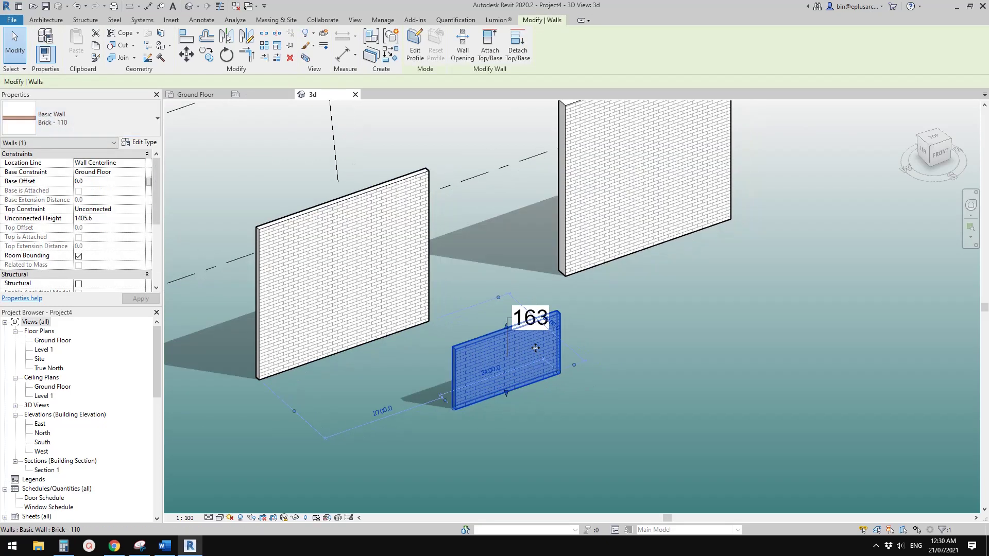
scroll(535, 348, "up", 2)
left_click_drag(496, 319, 496, 341)
Set the small brick wall's length to 1000 mm
left_click(487, 387)
type("1")
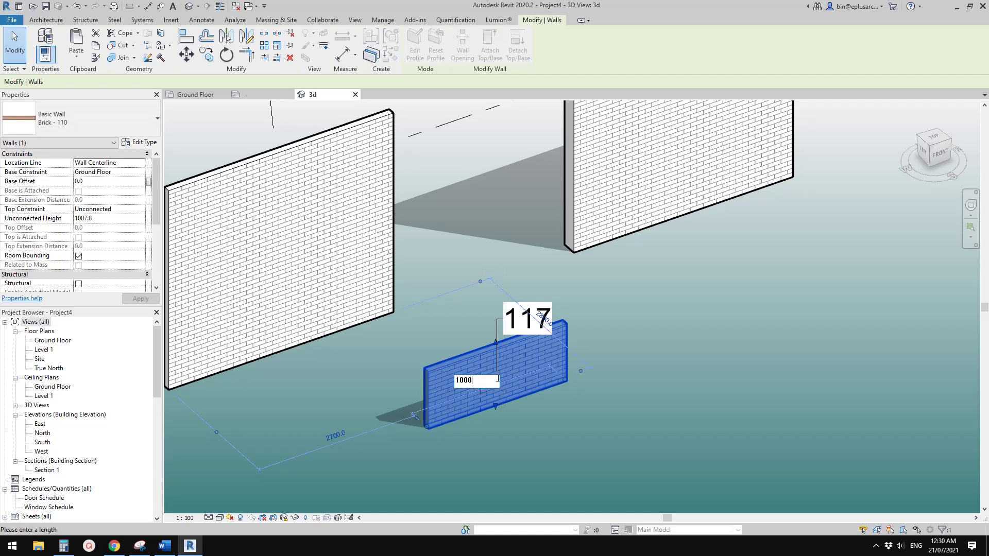
type("000")
key("Return")
left_click(566, 385)
Stretch one end of the small brick wall to lengthen it to about 1.9 m, then deselect it
left_click(527, 397)
left_click_drag(531, 401, 582, 399)
key("Escape")
scroll(558, 313, "up", 2)
left_click(618, 358)
scroll(582, 399, "down", 1)
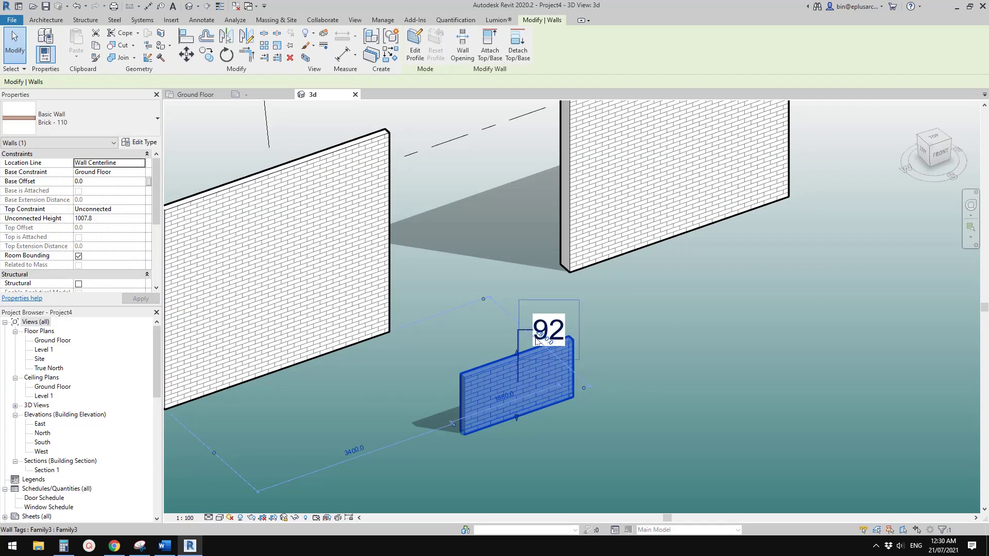
left_click(623, 377)
scroll(582, 372, "down", 1)
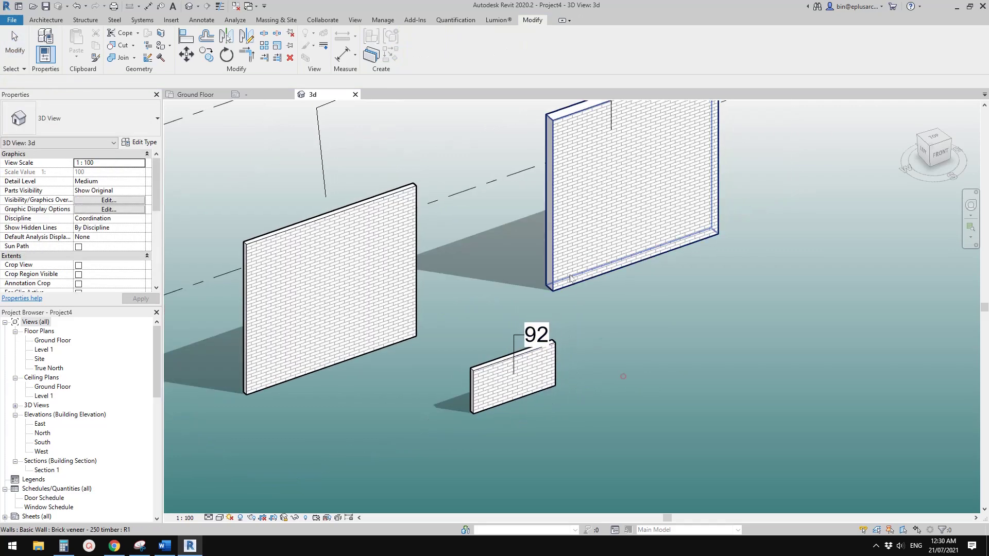
scroll(568, 304, "down", 1)
middle_click_drag(568, 304, 542, 351)
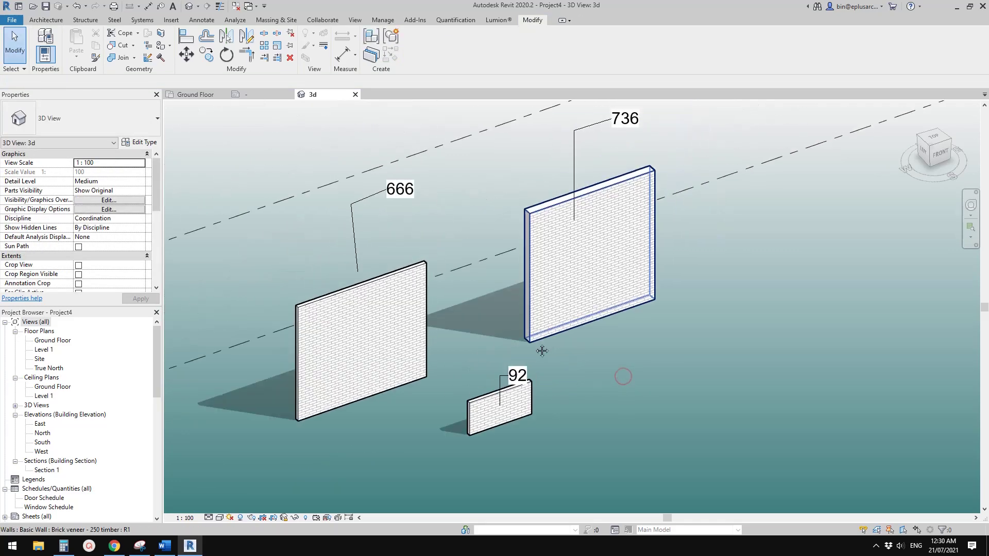
Close the open project and the tag family to return to the home page
left_click(239, 9)
left_click(289, 95)
left_click(521, 273)
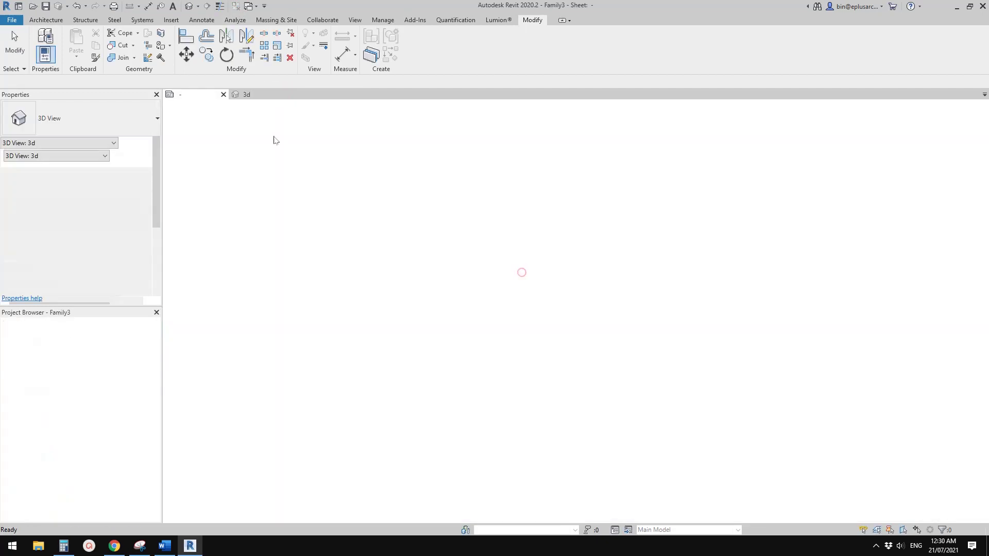
left_click(528, 277)
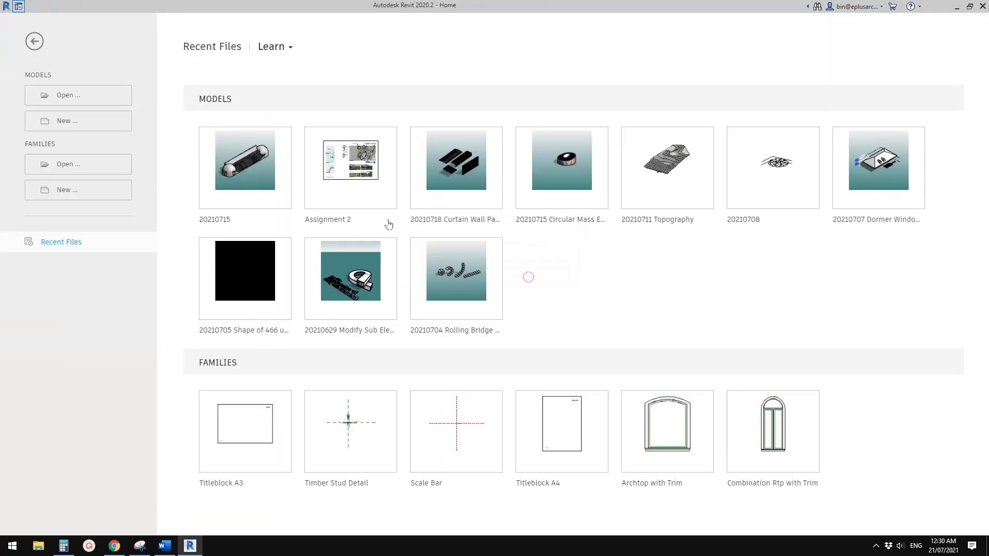
Create a new project from a template
left_click(73, 124)
left_click(384, 154)
left_click(337, 175)
left_click(378, 211)
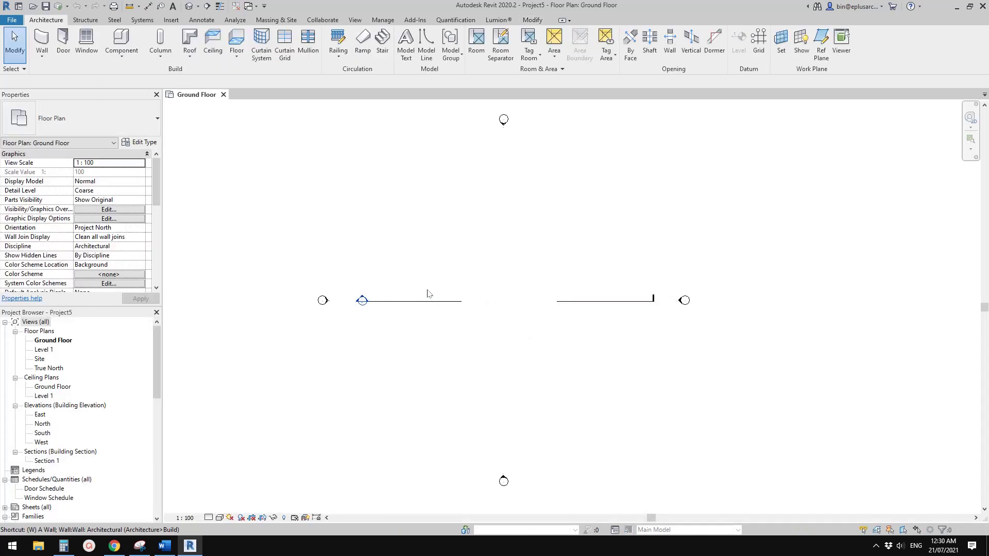
Draw a horizontal Brick - 110 wall about 5000 mm long on the Ground Floor plan, above the section line
key("w")
key("a")
left_click(91, 121)
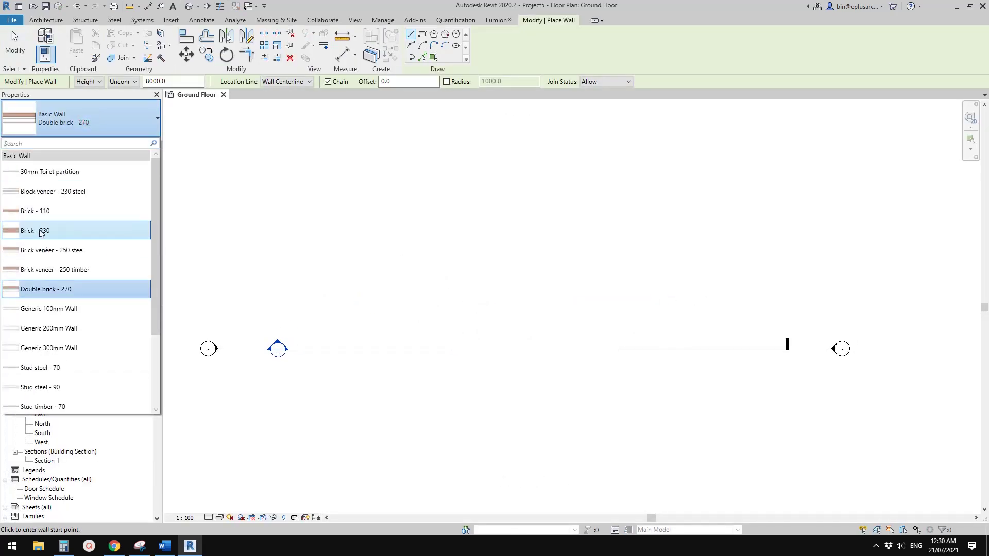
left_click(35, 211)
left_click(474, 254)
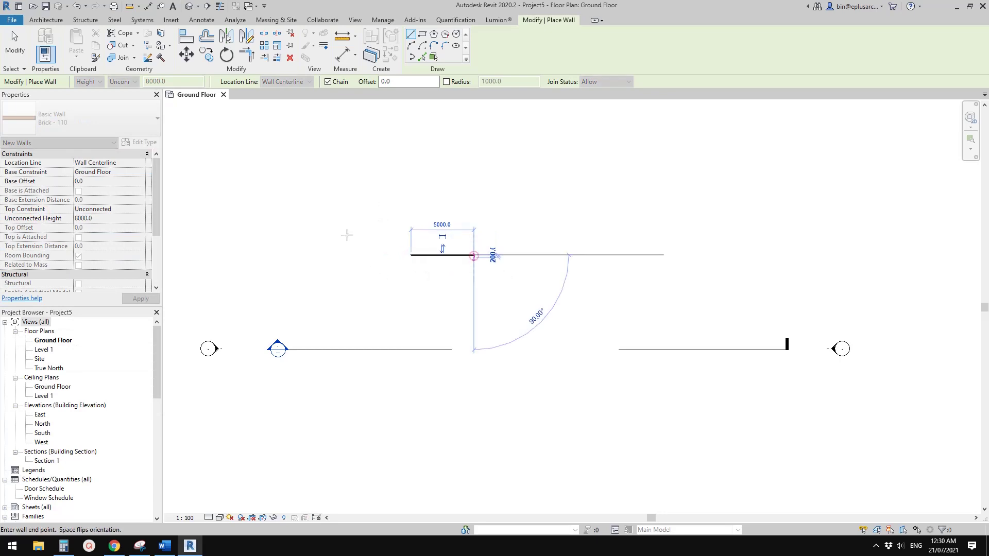
key("Escape")
scroll(485, 260, "up", 4)
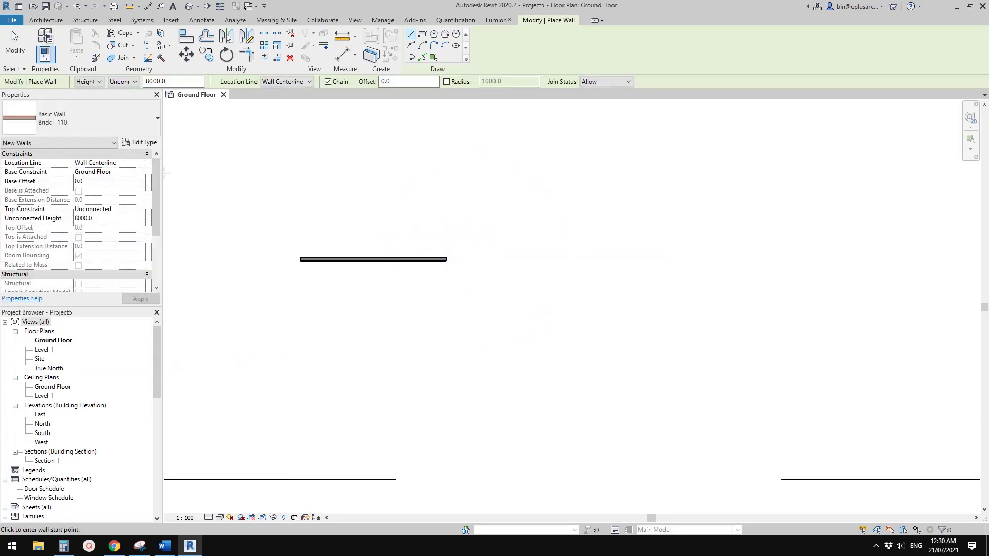
Draw a horizontal Brick veneer - 250 timber wall to the right of the first wall and end the wall command
left_click(91, 120)
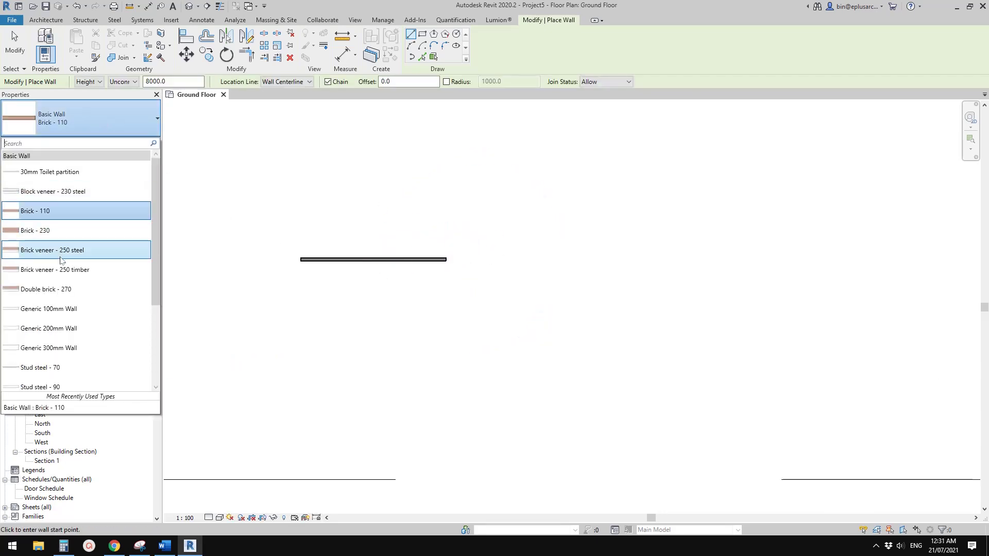
left_click(76, 269)
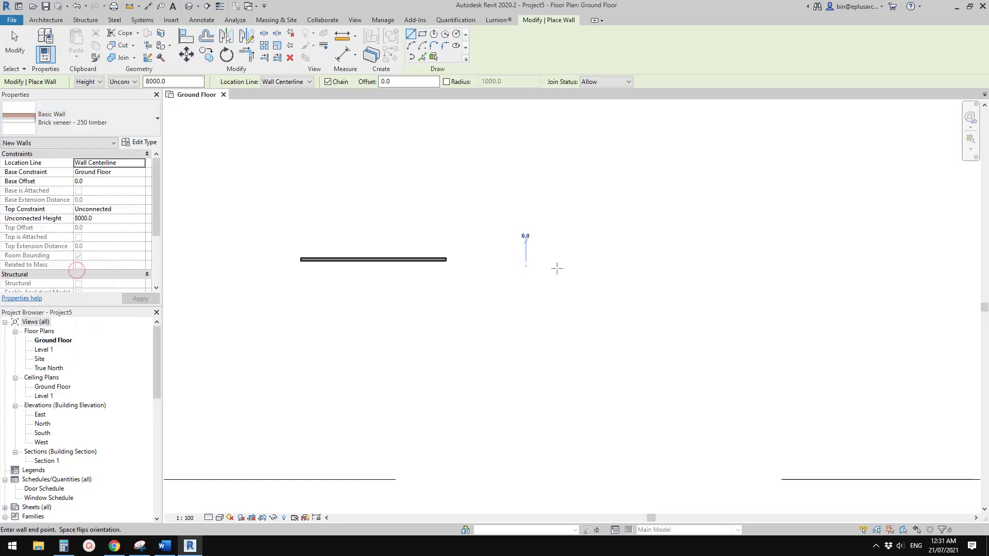
left_click(657, 265)
key("Escape")
key("Escape")
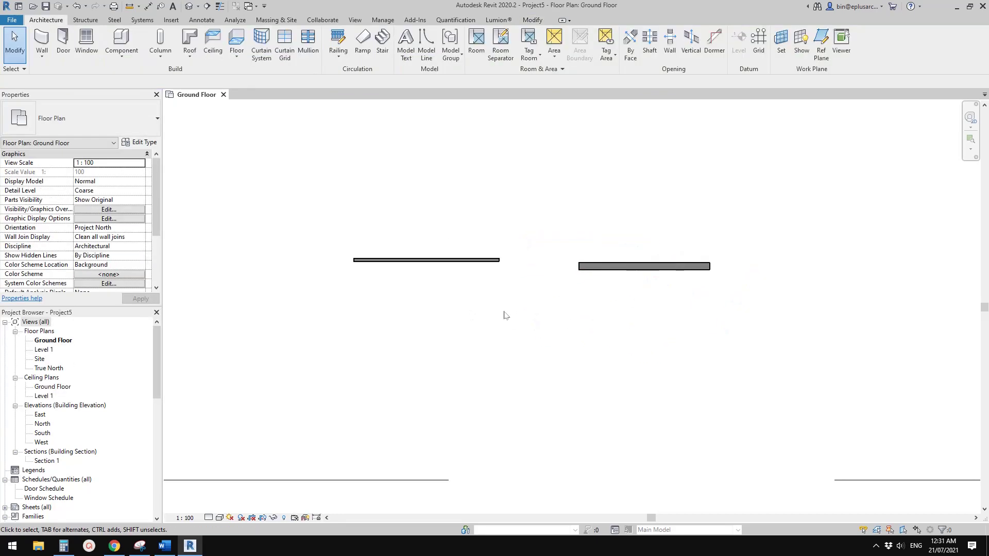
Create a new annotation family from the Metric Generic Tag.rft template in the Annotations folder
left_click(11, 19)
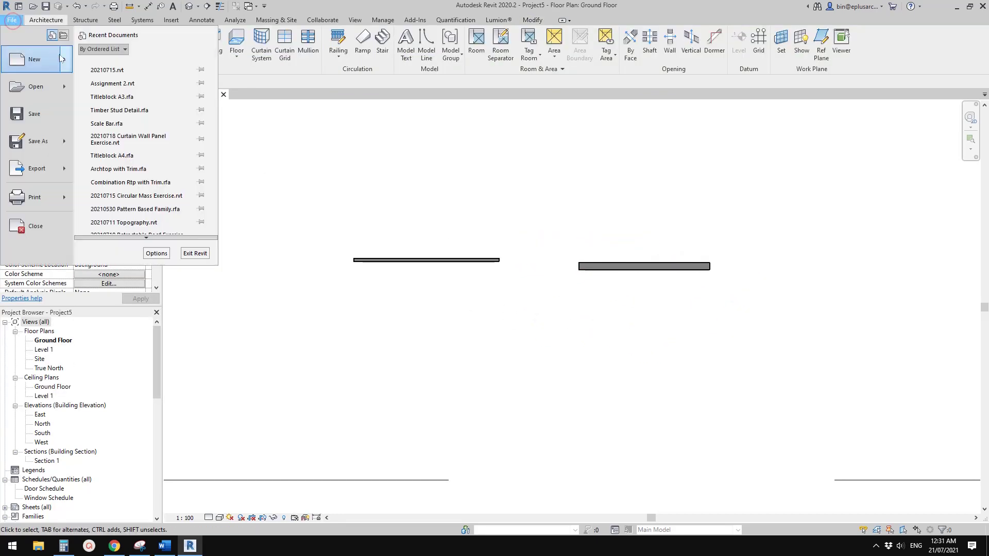
mouse_move(61, 58)
left_click(103, 87)
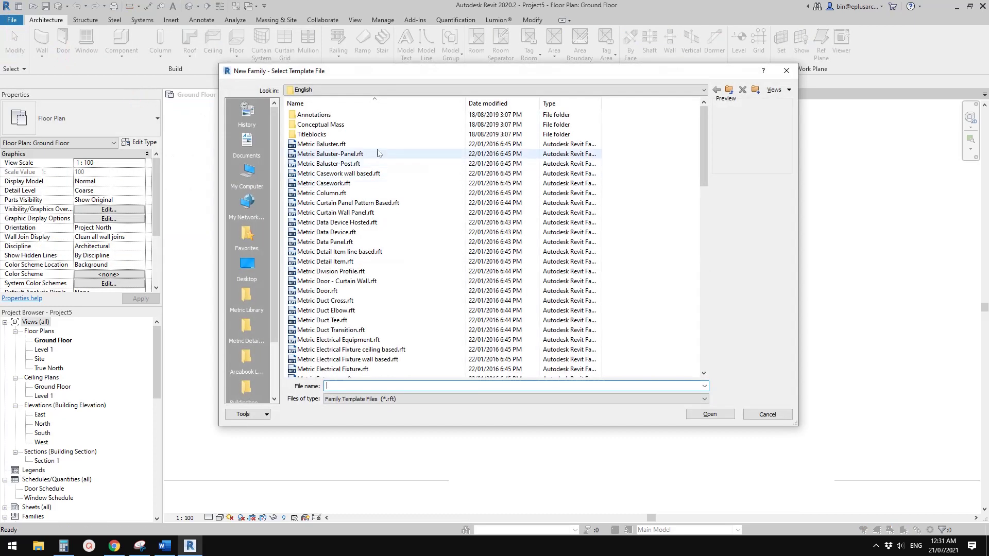
double_click(318, 115)
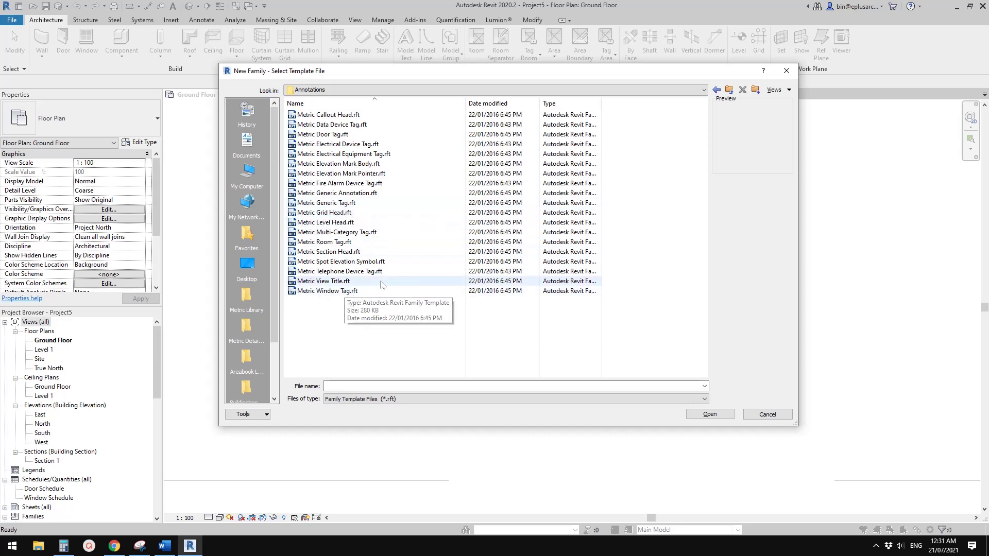
left_click(320, 203)
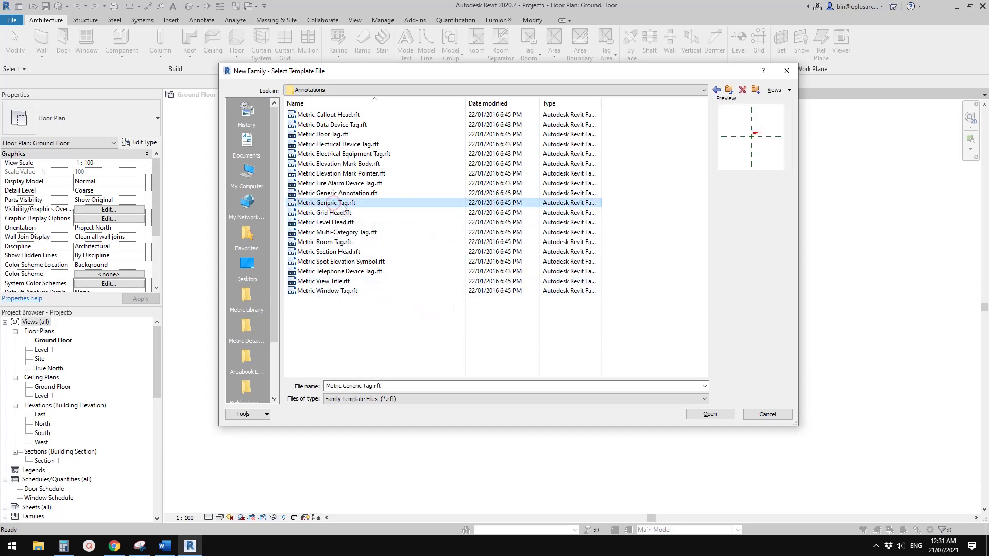
left_click(710, 414)
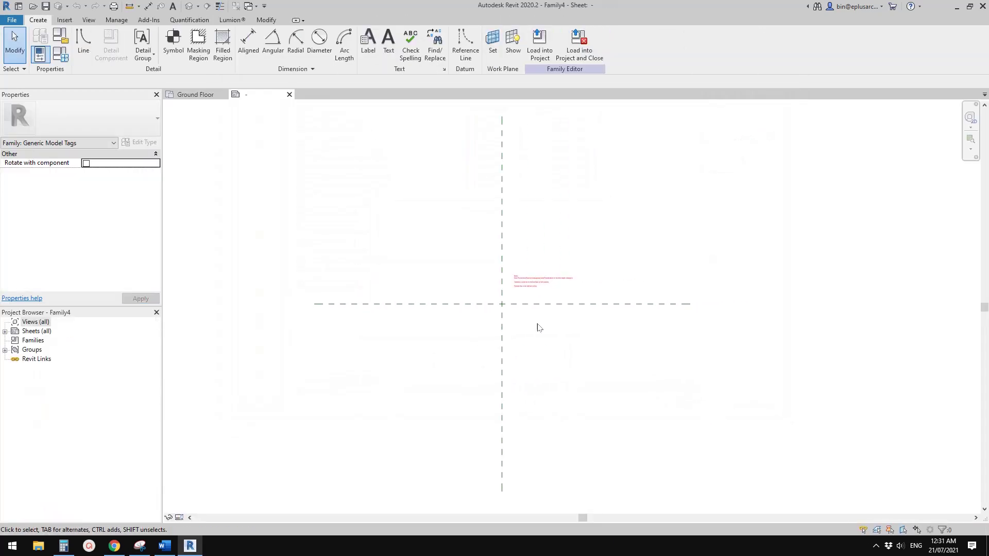
Delete the red template note beside the reference plane intersection
scroll(557, 291, "up", 3)
left_click(518, 277)
scroll(497, 273, "up", 4)
key("Delete")
scroll(519, 276, "down", 2)
middle_click_drag(457, 305, 493, 309)
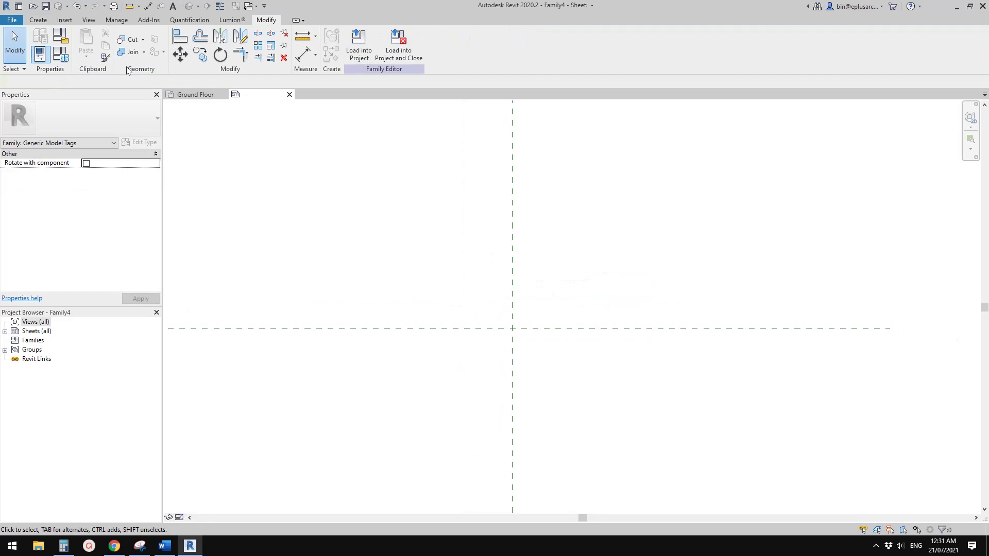
Change the family category to Wall Tags
left_click(61, 37)
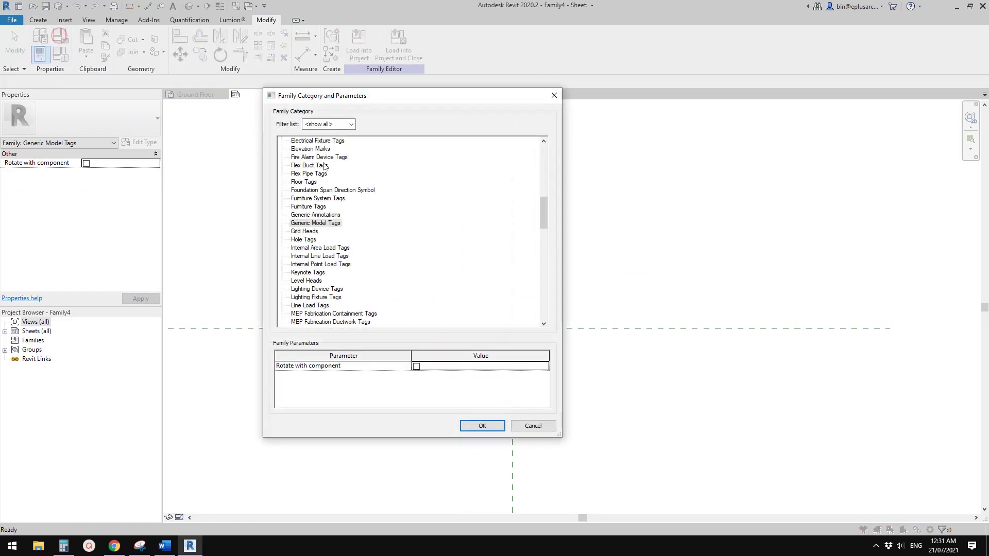
scroll(329, 244, "down", 20)
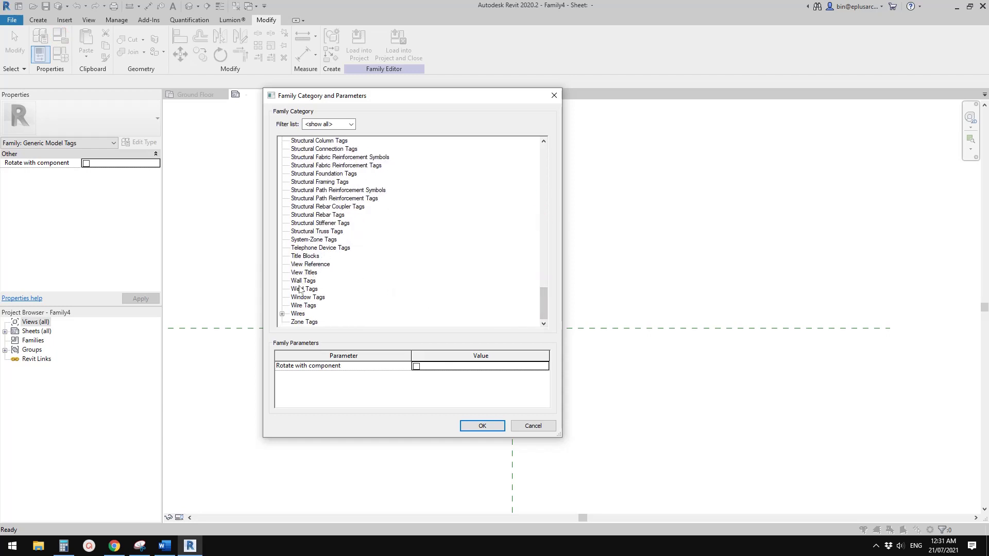
left_click(303, 281)
left_click(482, 425)
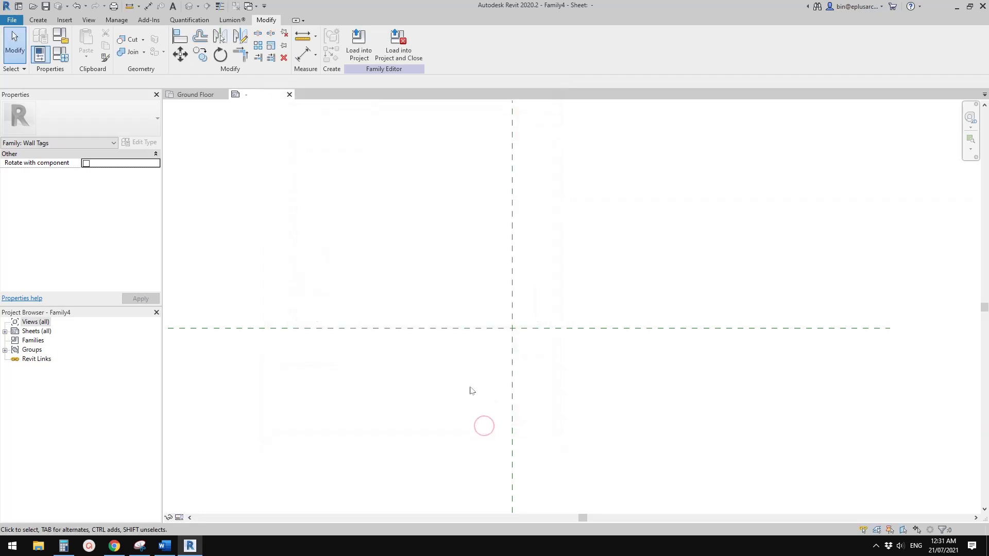
Review the 3mm label type's properties and place a label at the intersection of the reference planes
middle_click_drag(465, 370, 488, 336)
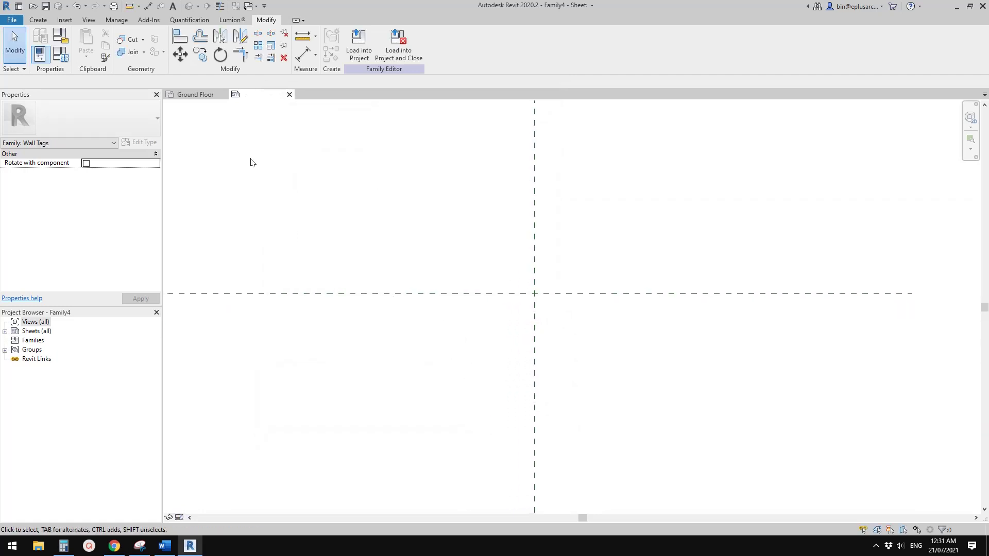
left_click(37, 20)
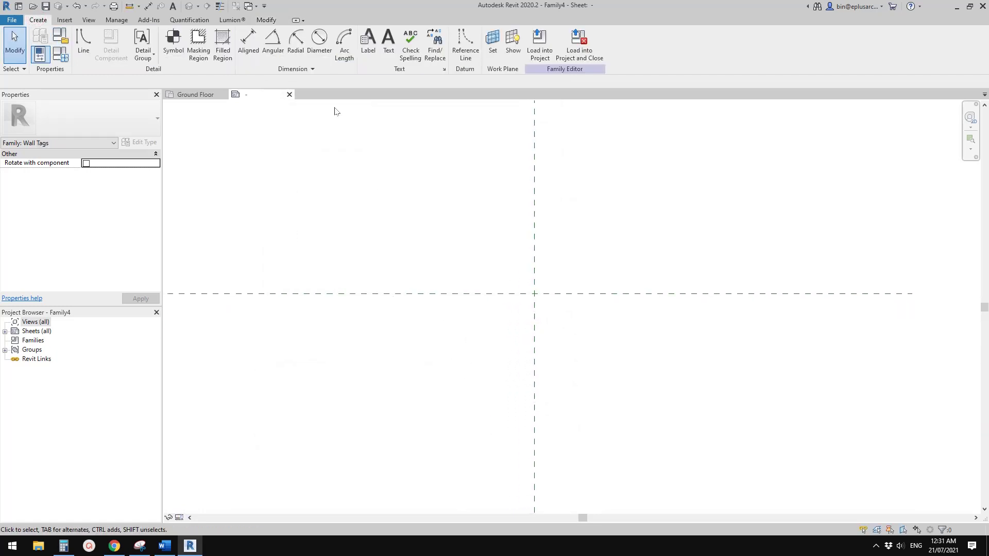
left_click(367, 41)
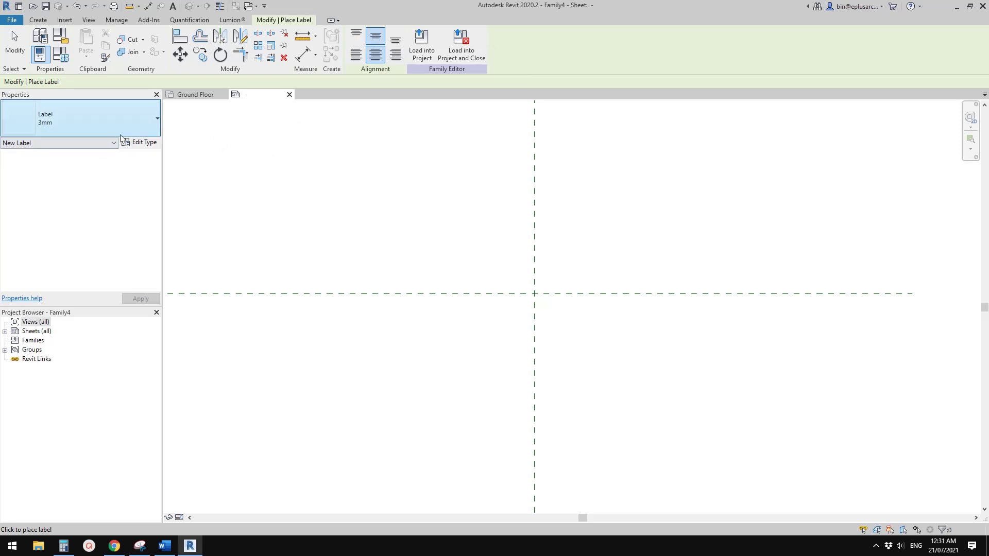
left_click(136, 142)
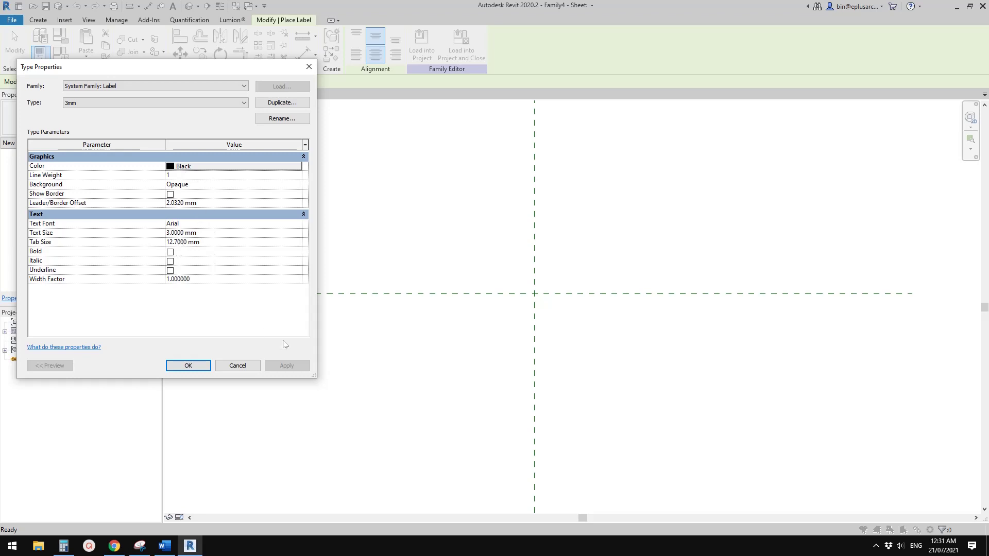
left_click(188, 365)
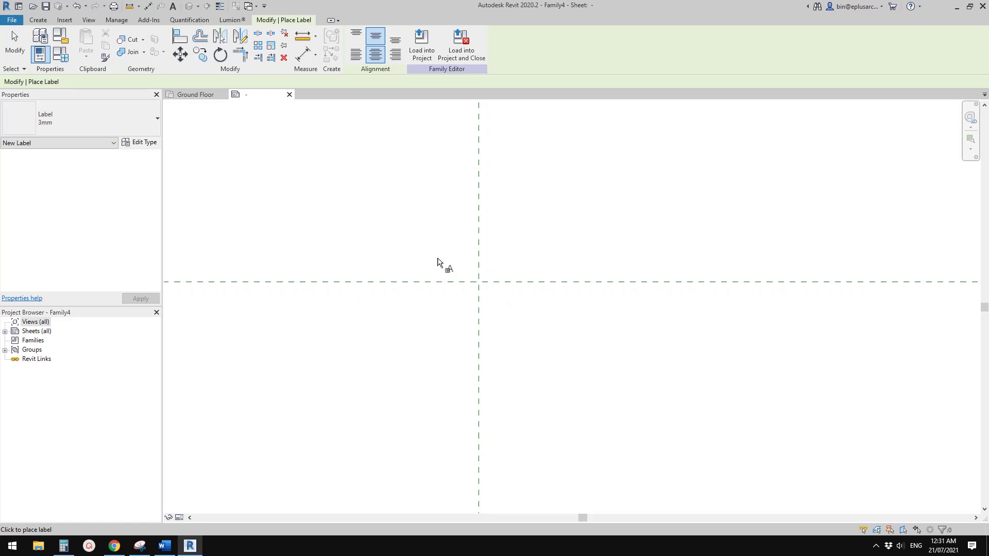
left_click(479, 286)
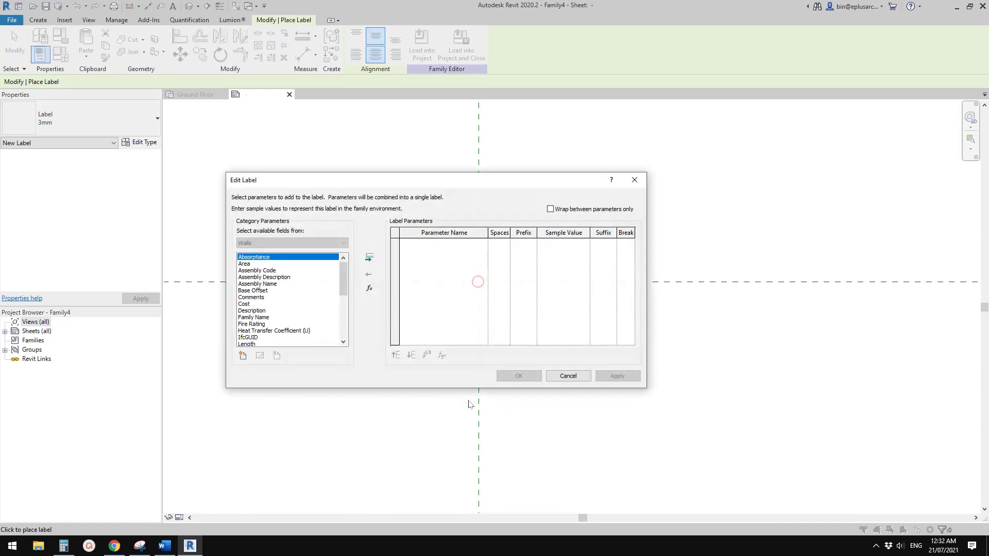
Add a calculated parameter named Brick Number to the wall tag label
scroll(341, 281, "down", 2)
left_click_drag(345, 301, 344, 273)
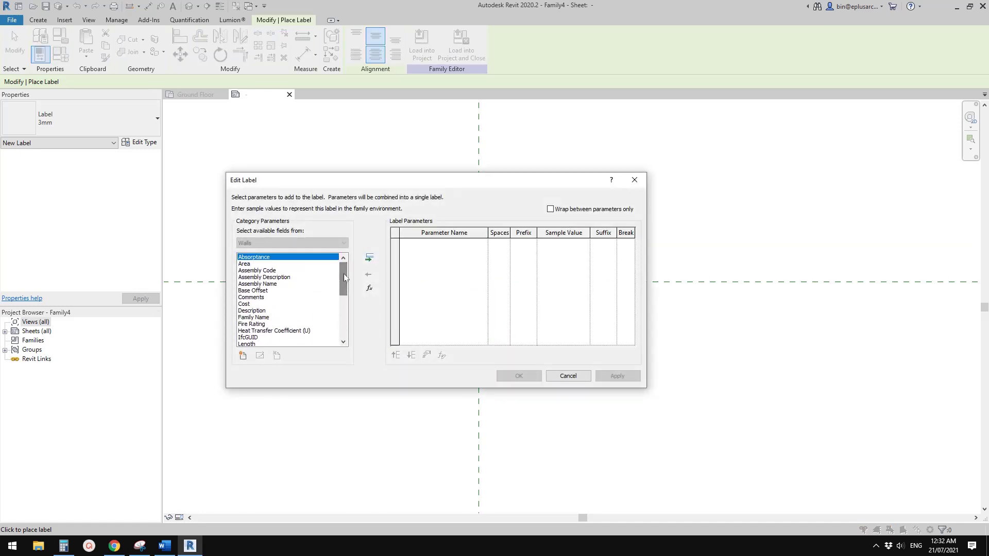
left_click(369, 288)
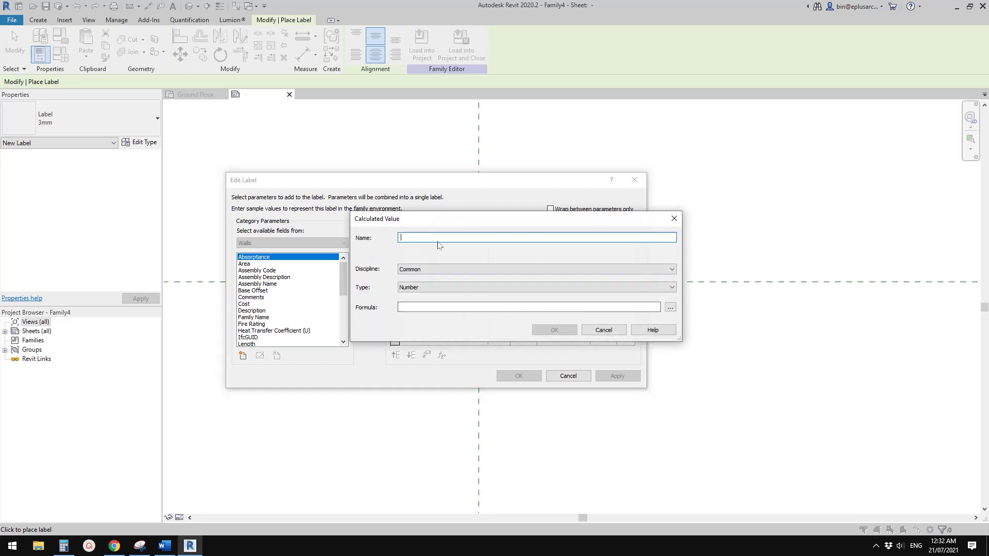
type("bR")
type("rick Number")
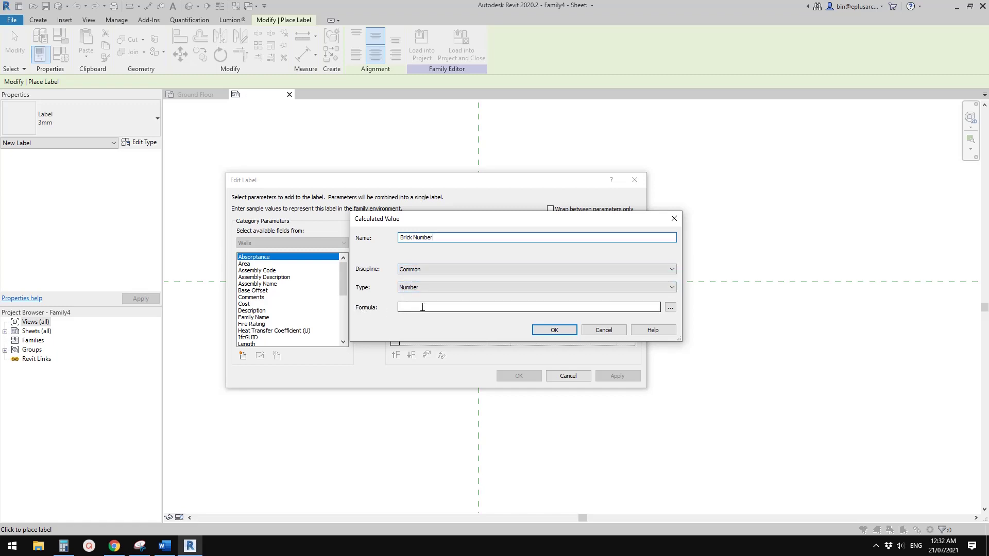
Insert the Area field into the Brick Number formula, followed by a division sign
left_click(671, 308)
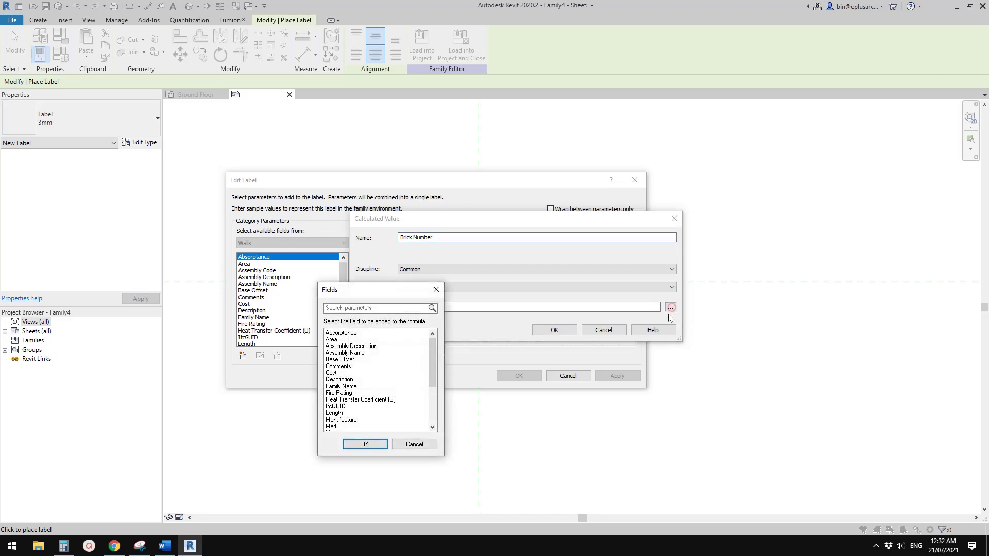
left_click(331, 340)
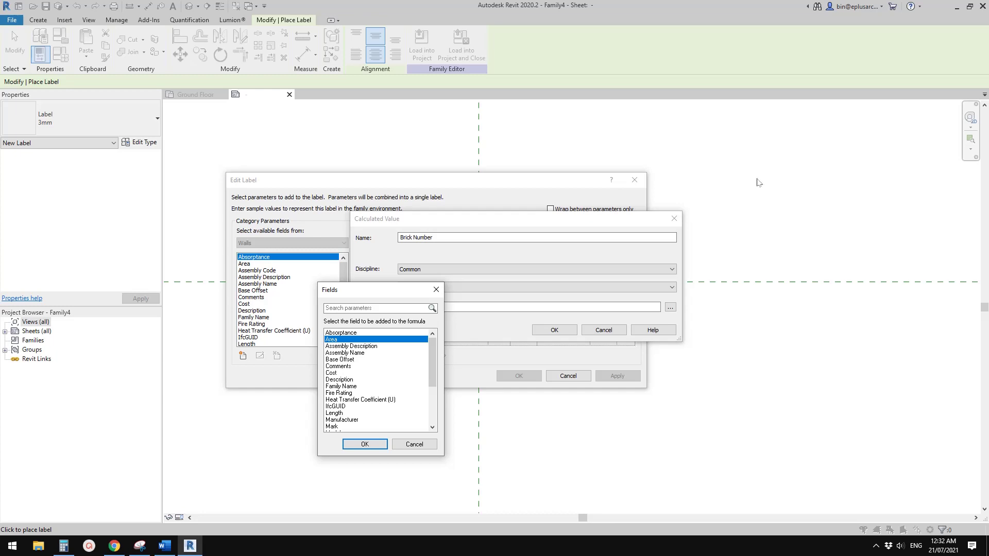
left_click(371, 446)
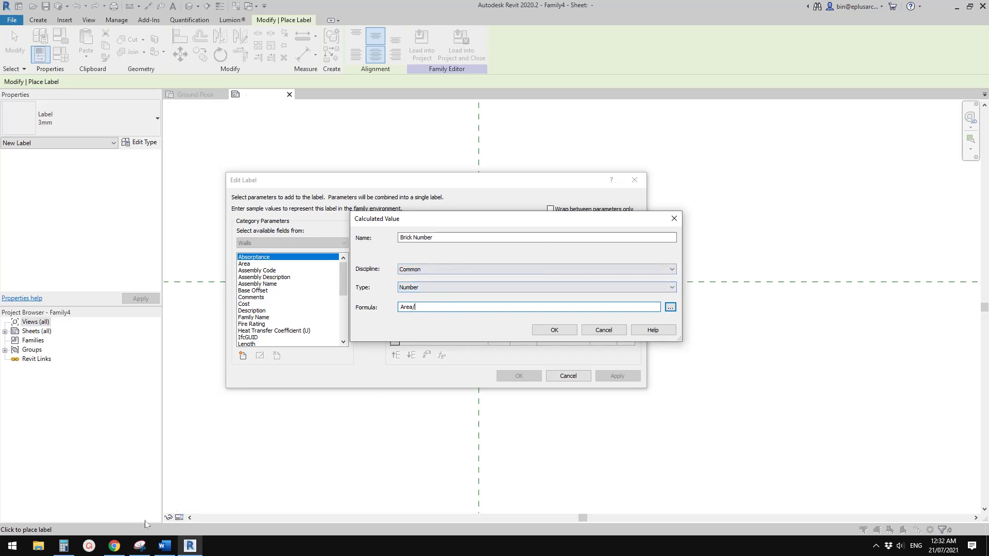
In Snipping Tool, outline the face of the wall tagged 889, label it "Area", and mark a single brick inside it
left_click(139, 545)
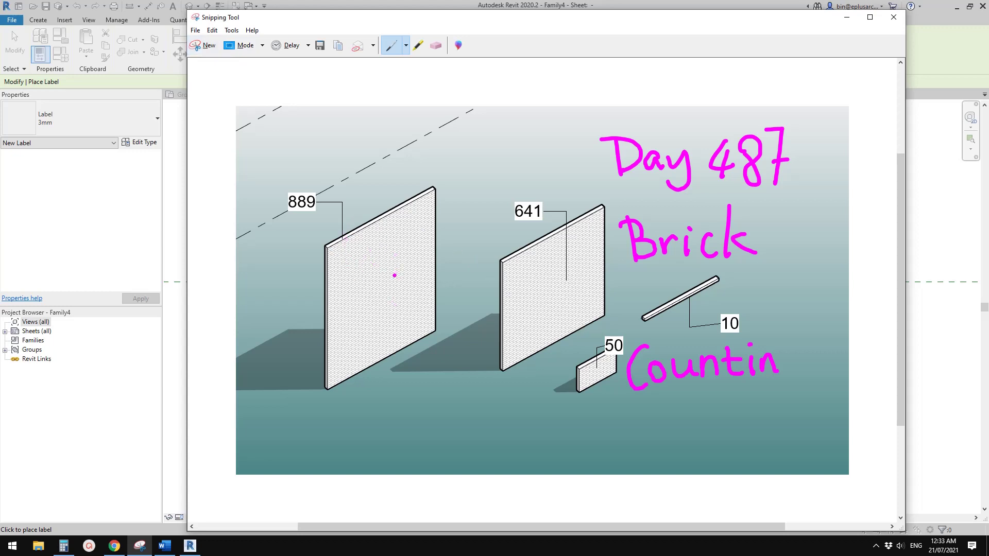
mouse_move(329, 249)
left_mouse_down()
mouse_move(326, 386)
mouse_move(436, 333)
mouse_move(430, 189)
mouse_move(348, 237)
mouse_move(452, 175)
mouse_move(463, 152)
left_mouse_up()
mouse_move(470, 170)
left_mouse_down()
mouse_move(487, 125)
mouse_move(496, 164)
left_mouse_up()
left_click_drag(475, 157, 512, 147)
left_click_drag(515, 153, 532, 163)
mouse_move(550, 148)
left_mouse_down()
mouse_move(538, 161)
mouse_move(554, 165)
left_mouse_up()
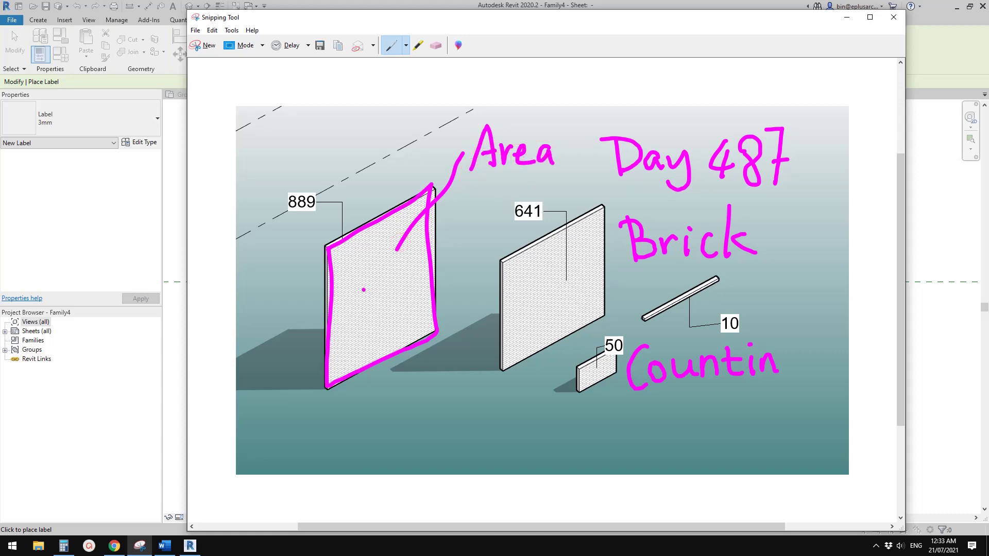
left_click_drag(363, 292, 369, 292)
mouse_move(363, 279)
left_mouse_down()
mouse_move(355, 281)
mouse_move(363, 273)
left_mouse_up()
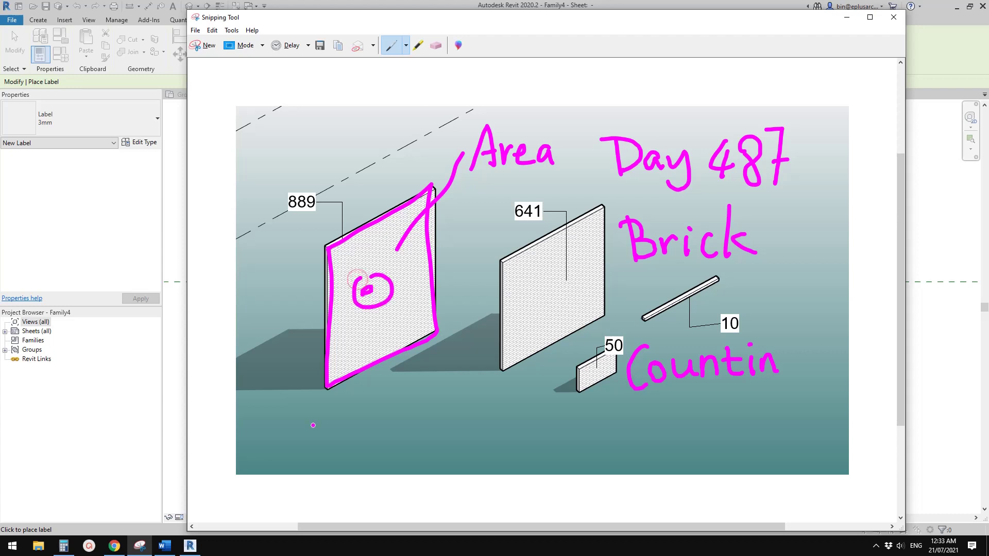
Switch to Calculator and clear the current entry
left_click(69, 548)
left_click_drag(260, 114, 393, 107)
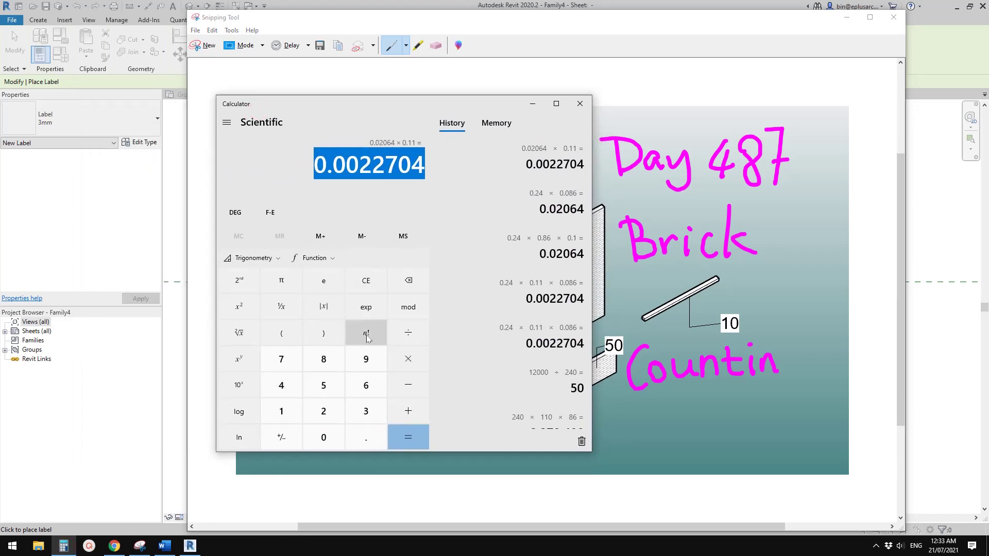
left_click(365, 280)
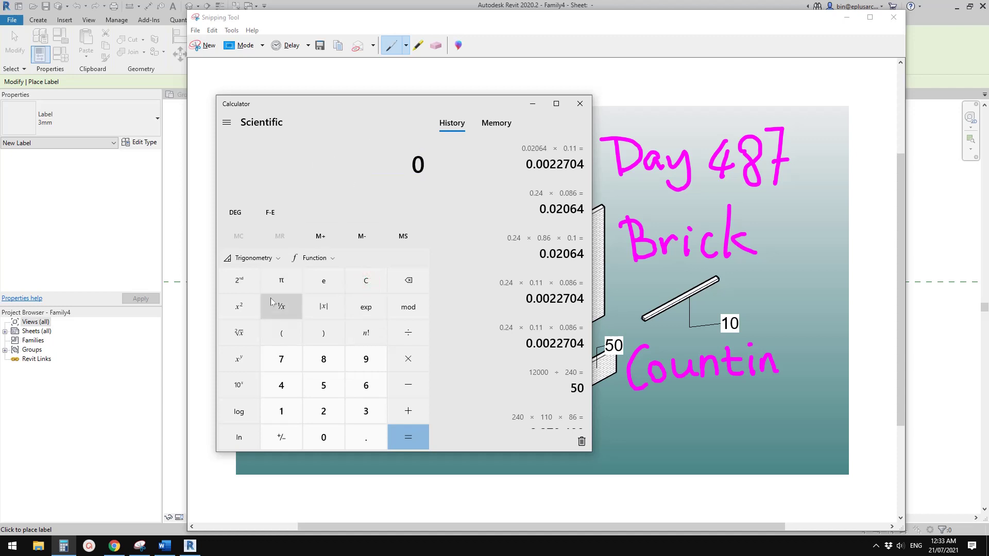
In Snipping Tool, sketch a brick rectangle below the walls and label it 86 mm high and 240 mm long
left_click(679, 244)
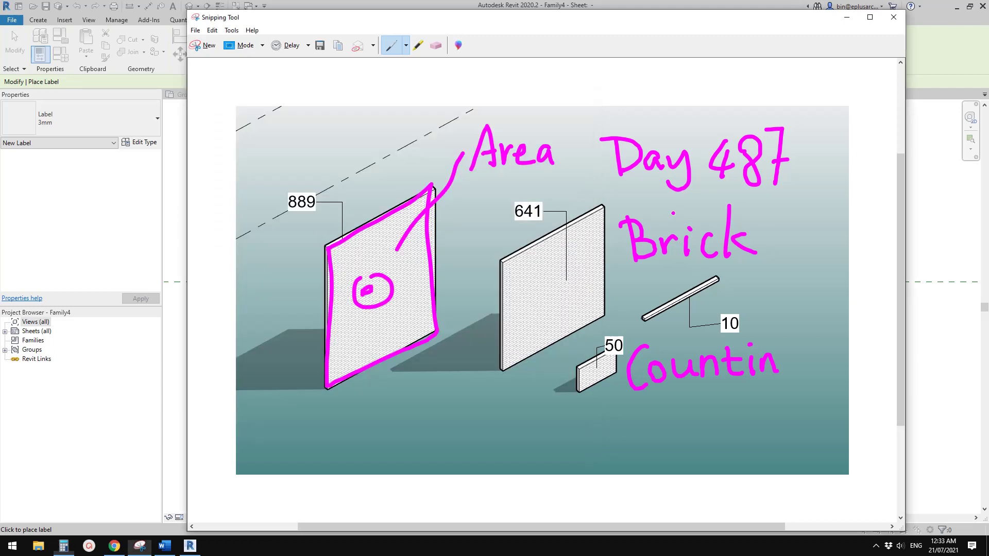
mouse_move(374, 406)
left_mouse_down()
mouse_move(375, 432)
mouse_move(455, 443)
mouse_move(480, 400)
mouse_move(375, 410)
left_mouse_up()
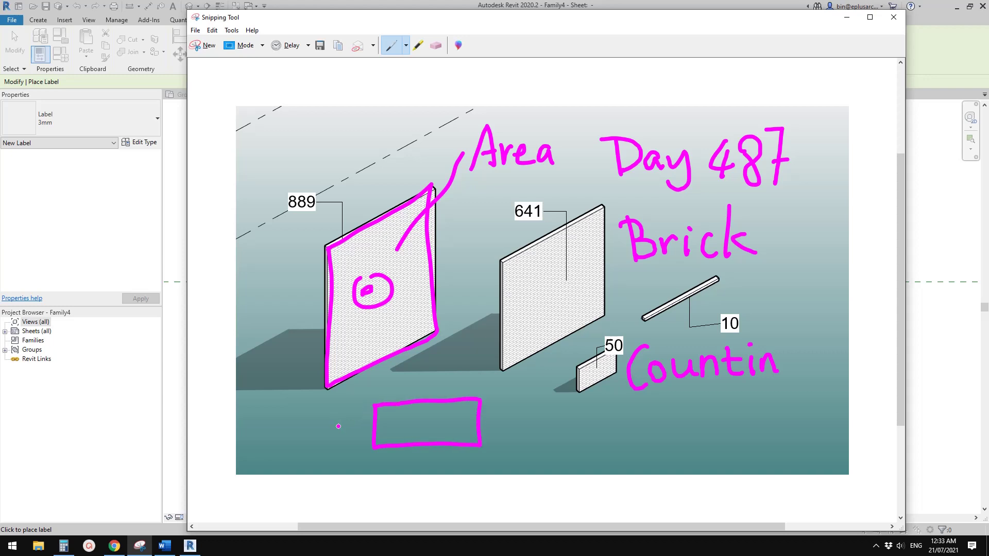
mouse_move(494, 414)
left_mouse_down()
mouse_move(498, 407)
mouse_move(510, 423)
mouse_move(537, 415)
mouse_move(542, 427)
mouse_move(552, 419)
mouse_move(561, 429)
left_mouse_up()
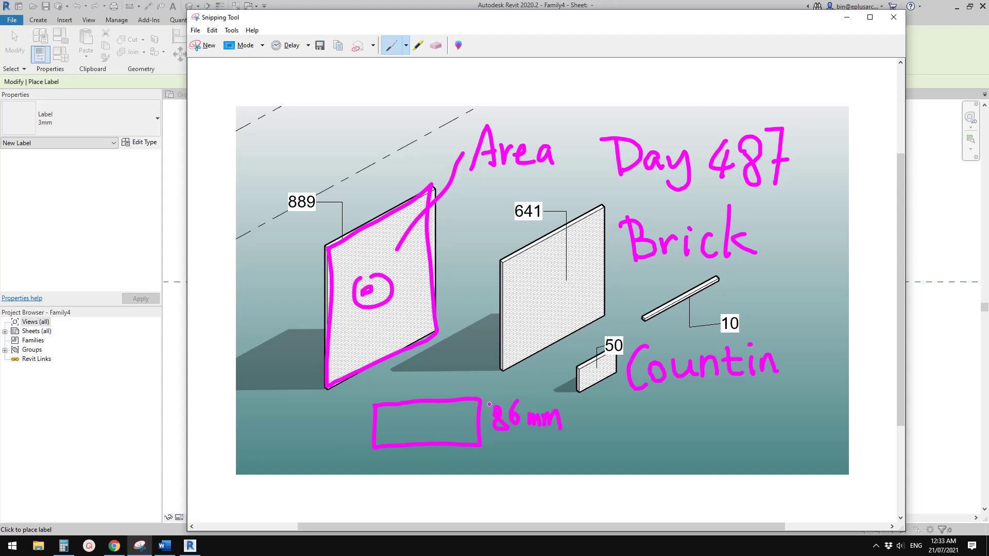
mouse_move(396, 455)
left_mouse_down()
mouse_move(402, 468)
mouse_move(438, 456)
left_mouse_up()
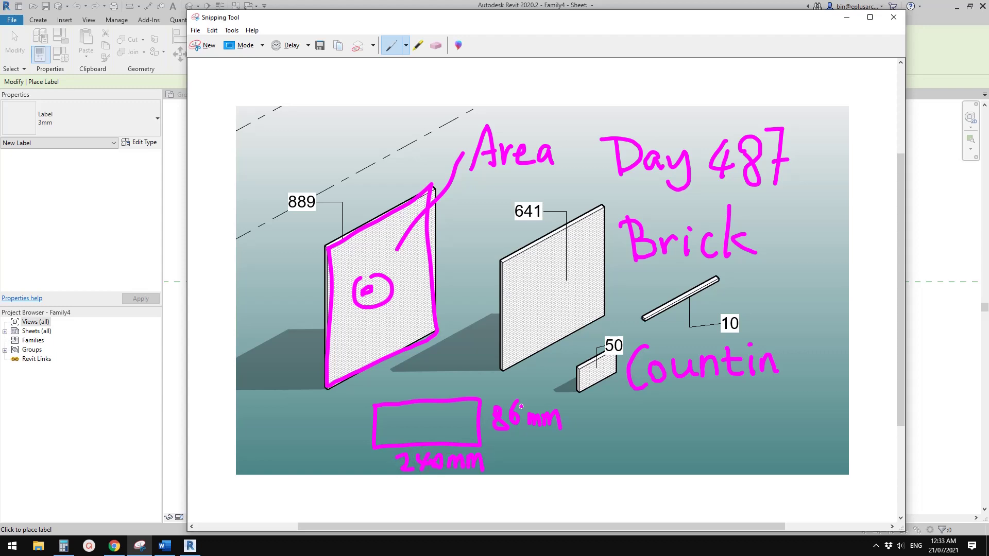
In Calculator, multiply the brick dimensions in millimetres, 86 × 240
left_click(64, 545)
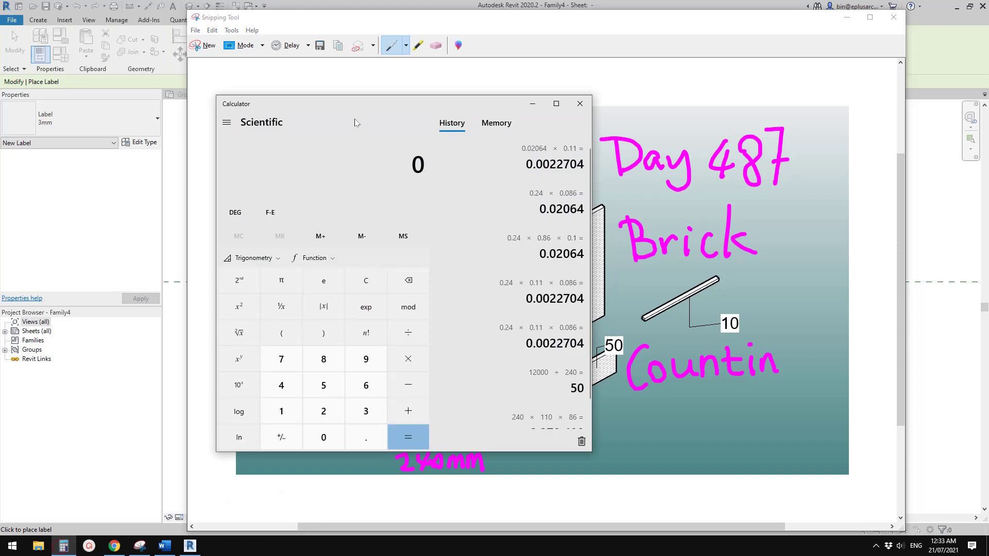
left_click(219, 288)
left_click(256, 318)
left_click(295, 299)
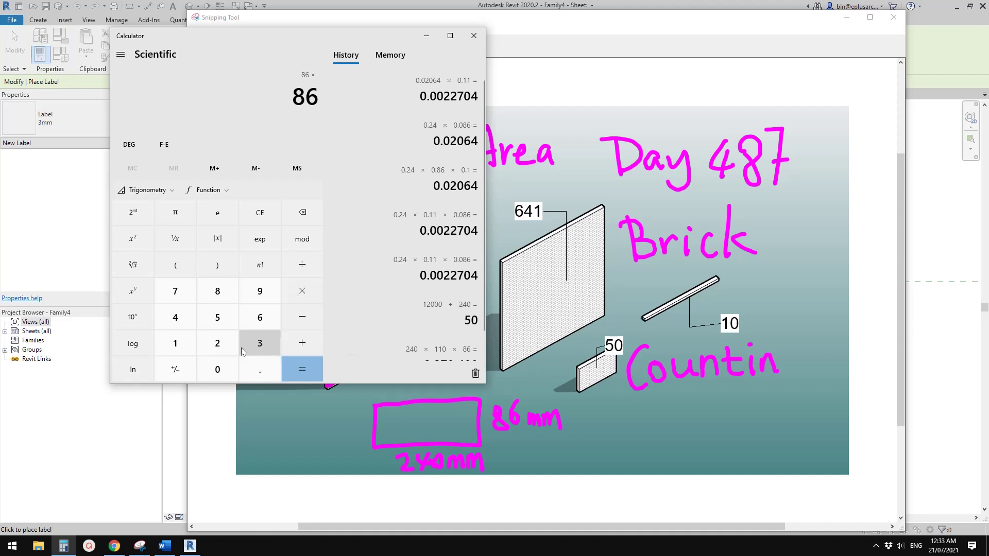
left_click(218, 343)
left_click(175, 317)
left_click(218, 369)
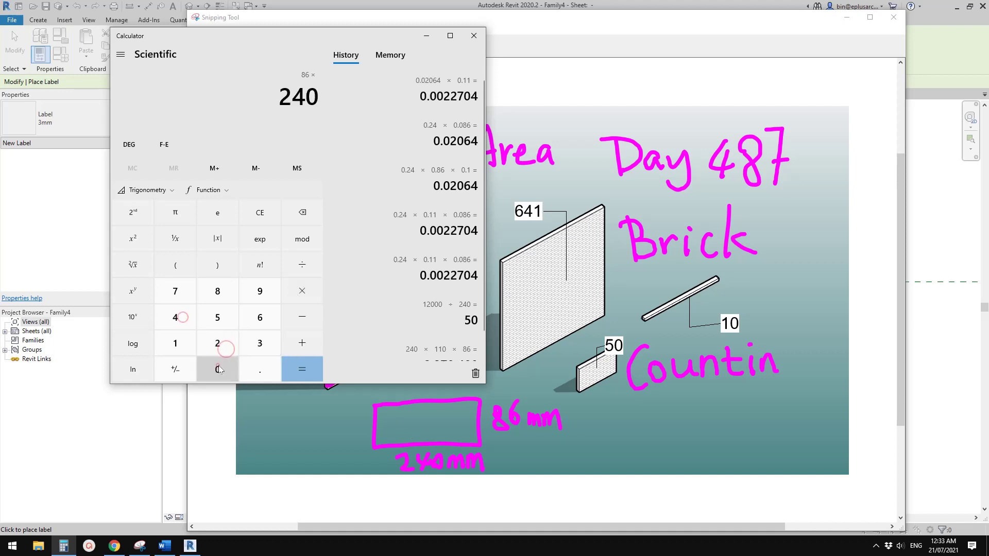
left_click(300, 369)
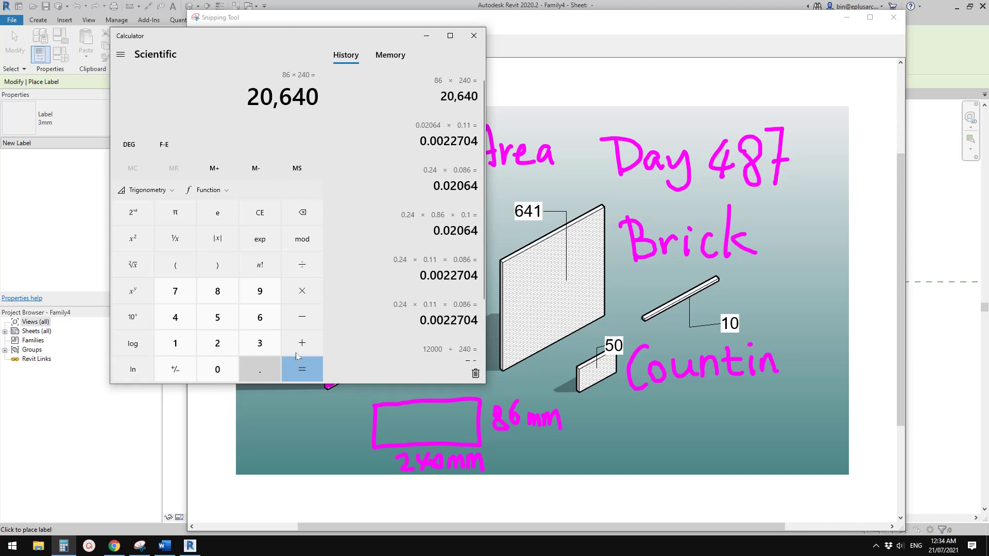
Calculate the brick face area in square metres as 0.24 × 0.086 and copy the result
left_click(225, 376)
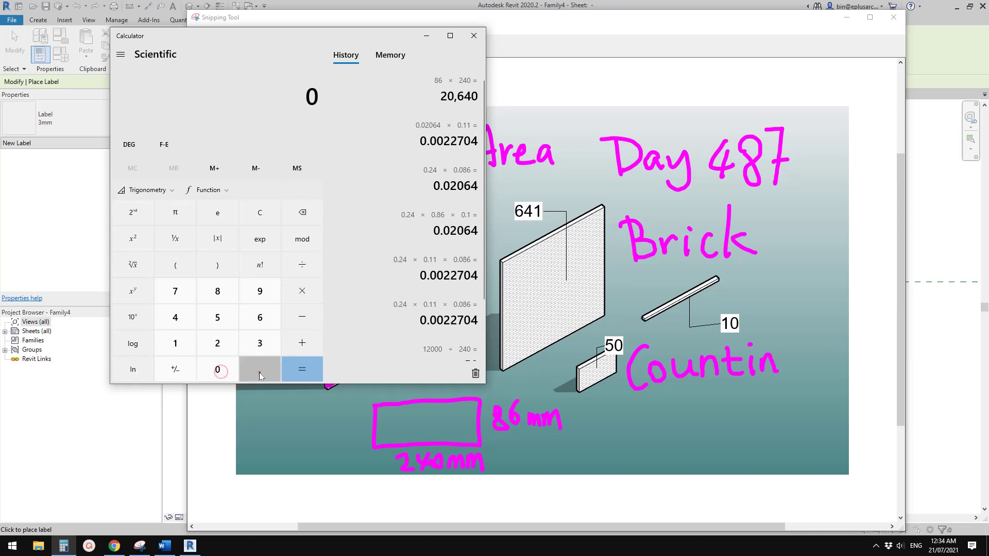
left_click(258, 372)
left_click(217, 343)
left_click(175, 317)
left_click(300, 292)
left_click(217, 369)
left_click(259, 368)
left_click(218, 369)
left_click(217, 292)
left_click(260, 317)
left_click(301, 369)
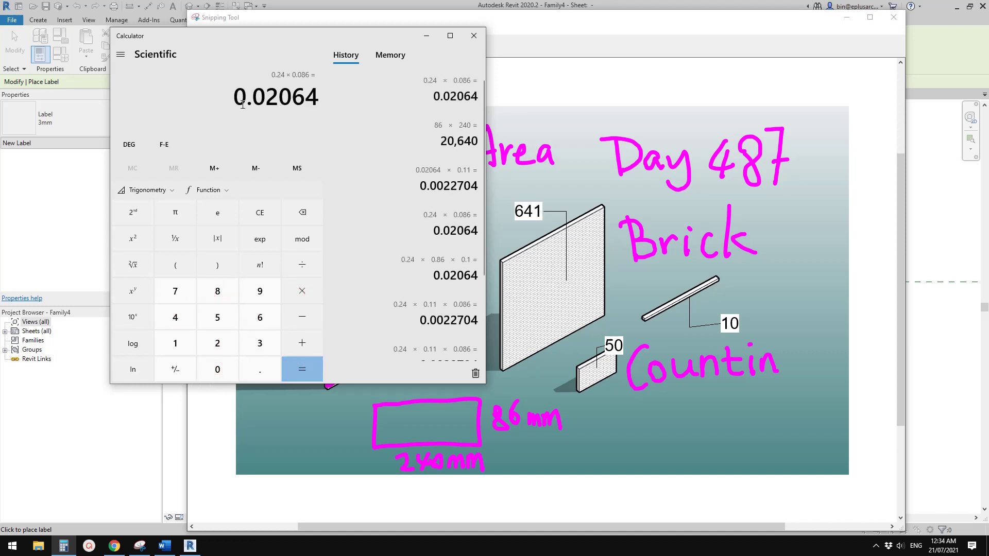
left_click_drag(235, 98, 314, 101)
key("ctrl+c")
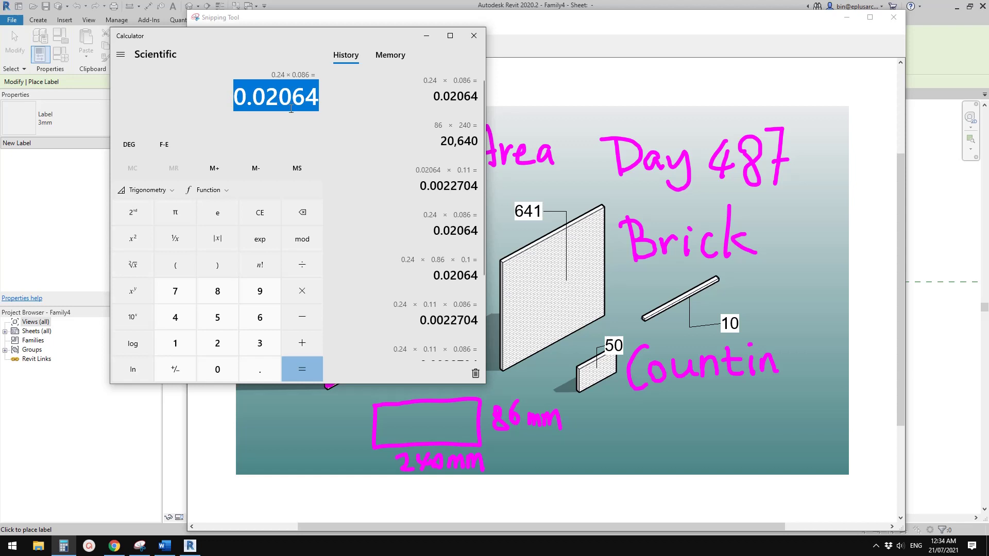
Back in Revit, complete the Brick Number formula as Area/0.02064 and add the parameter to the label
left_click(190, 546)
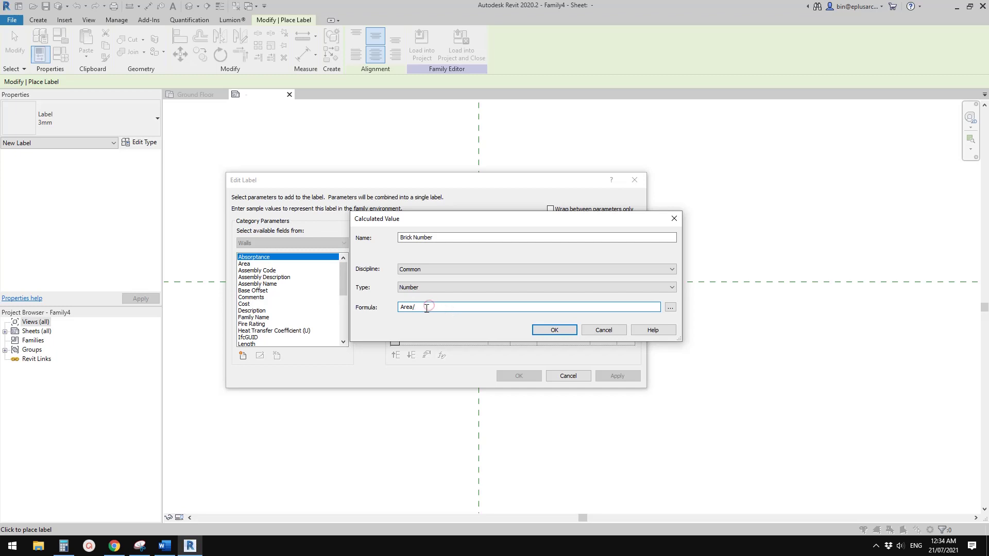
key("ctrl+v")
left_click(554, 330)
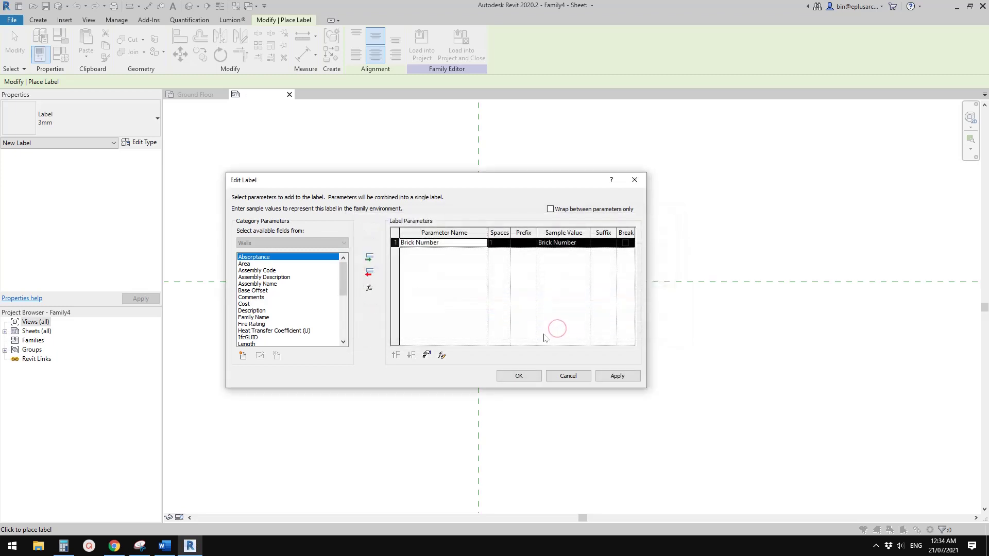
Reopen the Brick Number calculated value and check its formula against the brick area in Calculator
mouse_move(484, 187)
left_mouse_down()
mouse_move(473, 167)
mouse_move(486, 185)
left_mouse_up()
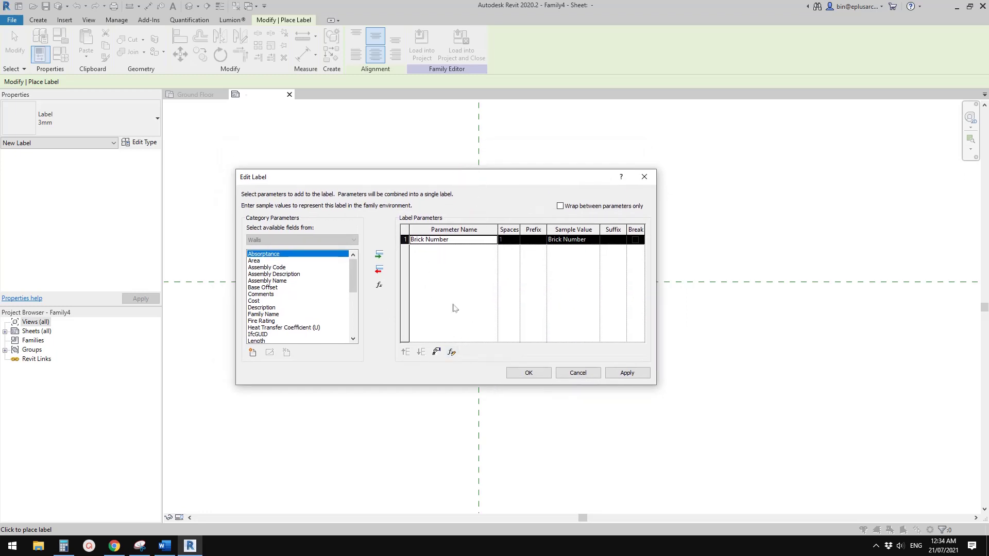
left_click(451, 352)
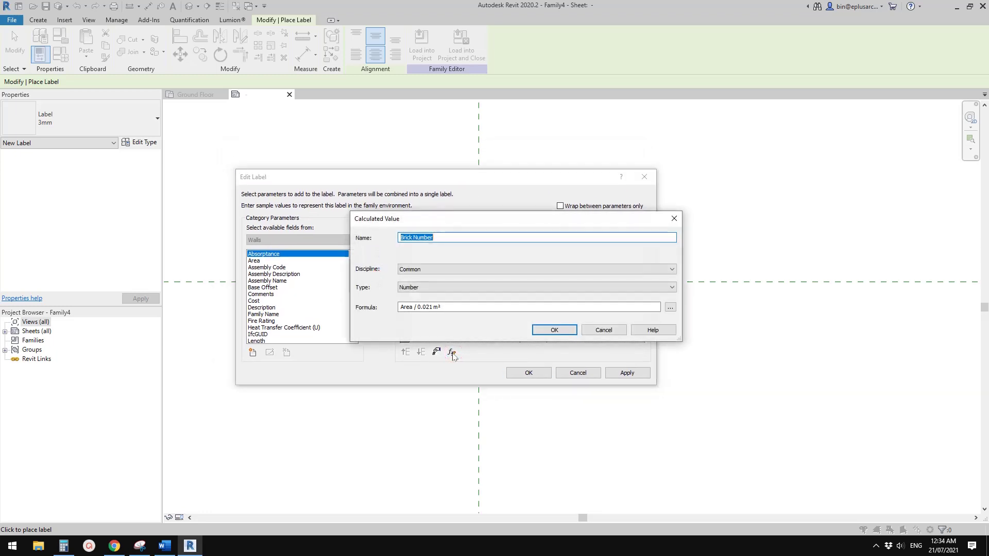
left_click_drag(454, 222, 411, 176)
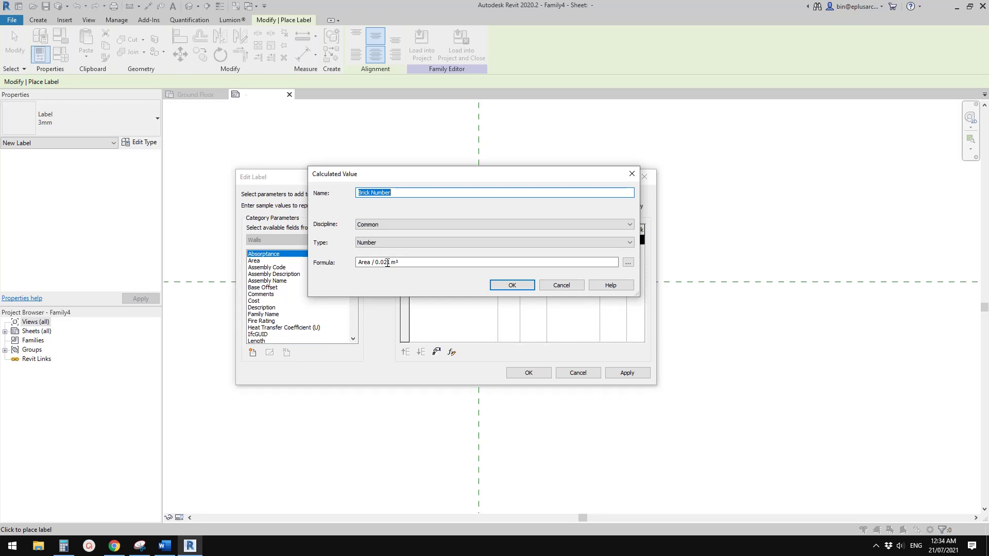
left_click(64, 546)
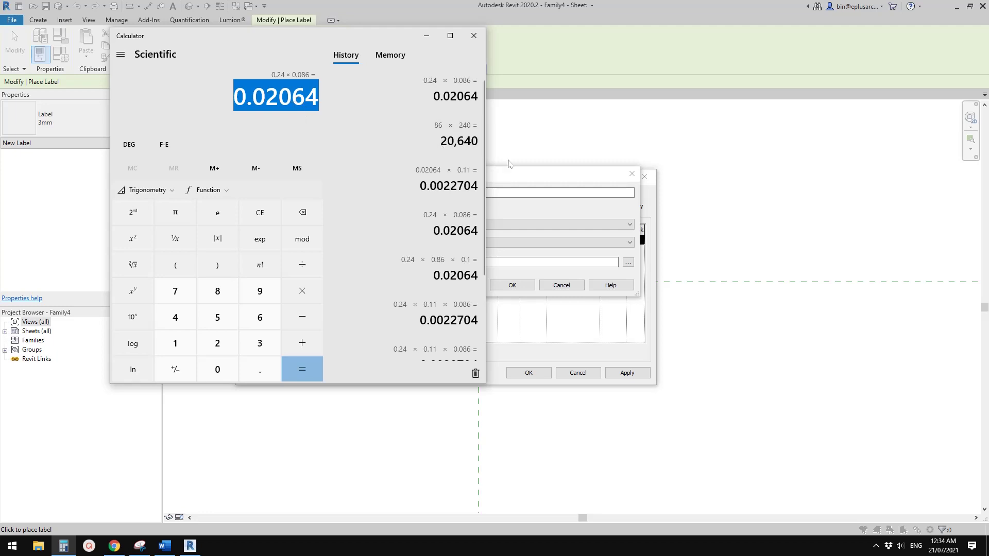
left_click(546, 176)
Change the Brick Number formula to Area / 2064 m² * 100000
left_click(398, 262)
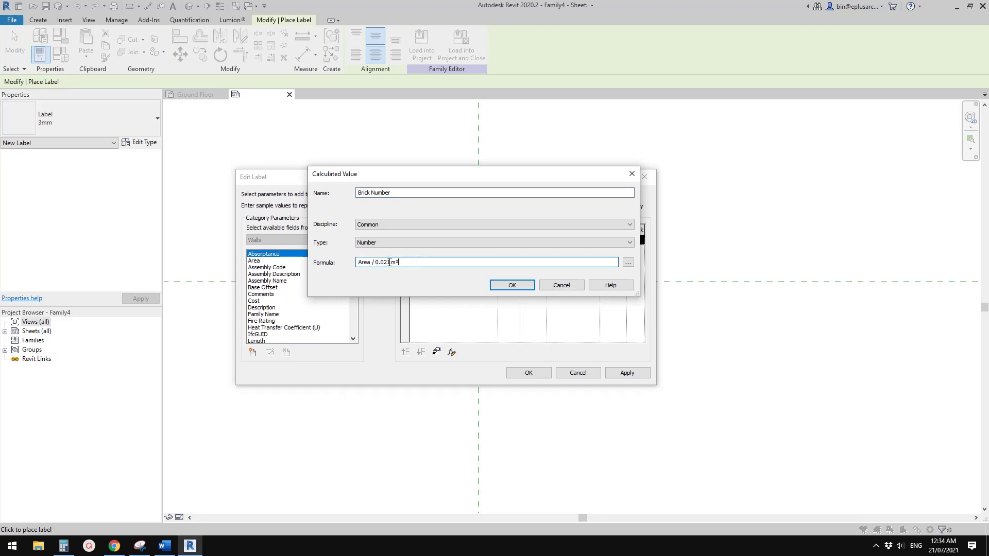
double_click(386, 262)
key("ctrl+v")
left_click_drag(382, 263, 375, 264)
key("BackSpace")
type("0")
left_click(507, 286)
left_click(391, 263)
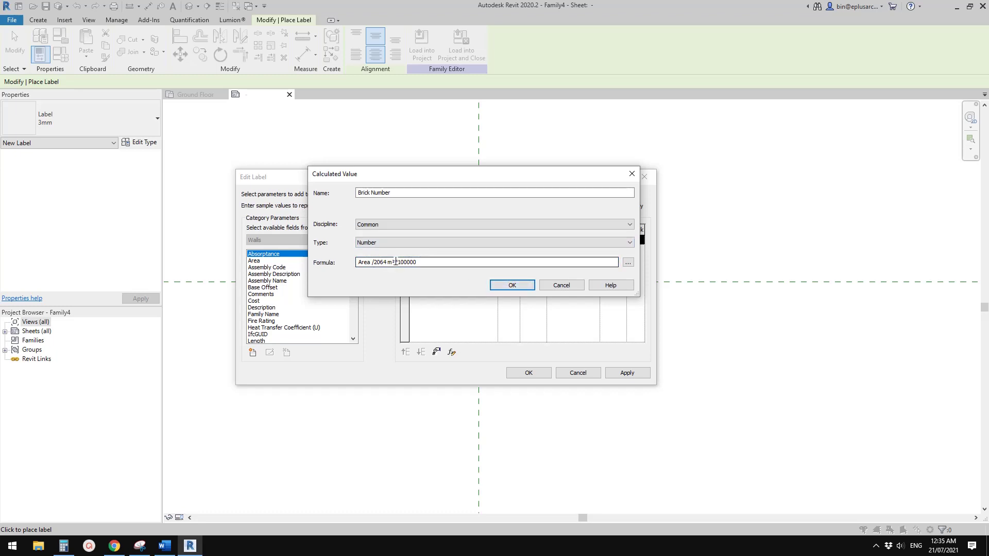
left_click(512, 286)
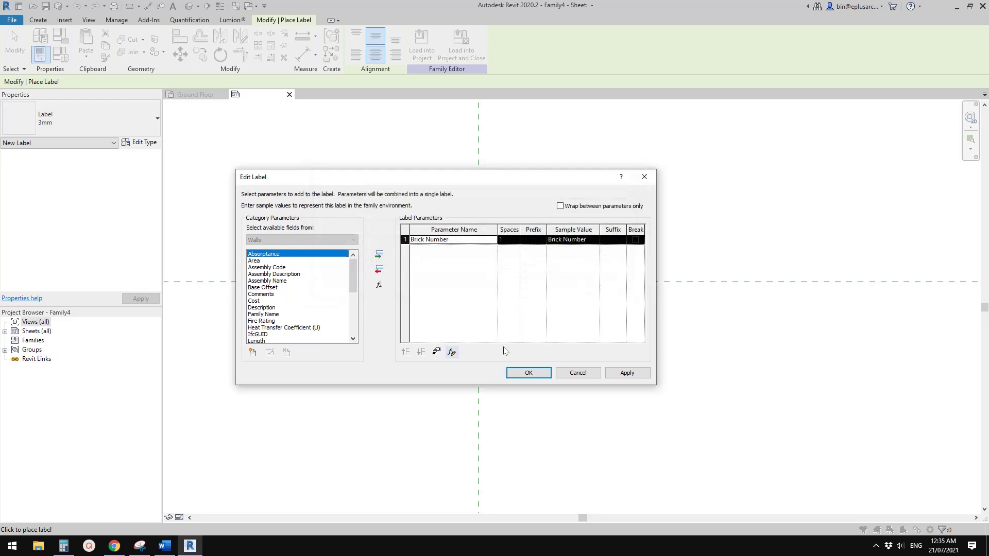
Reopen the Brick Number calculated value and compare its formula with the brick area in Calculator
left_click(456, 353)
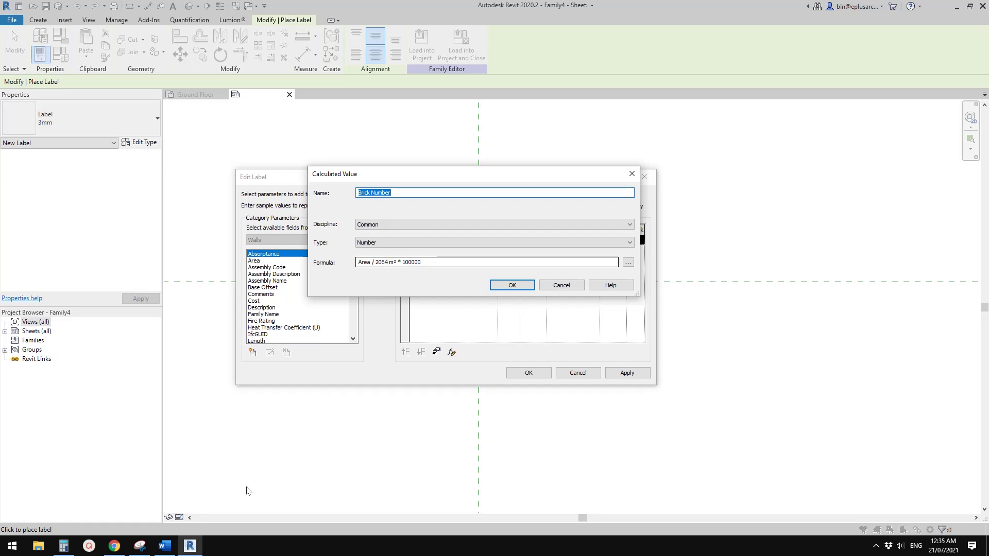
left_click(63, 546)
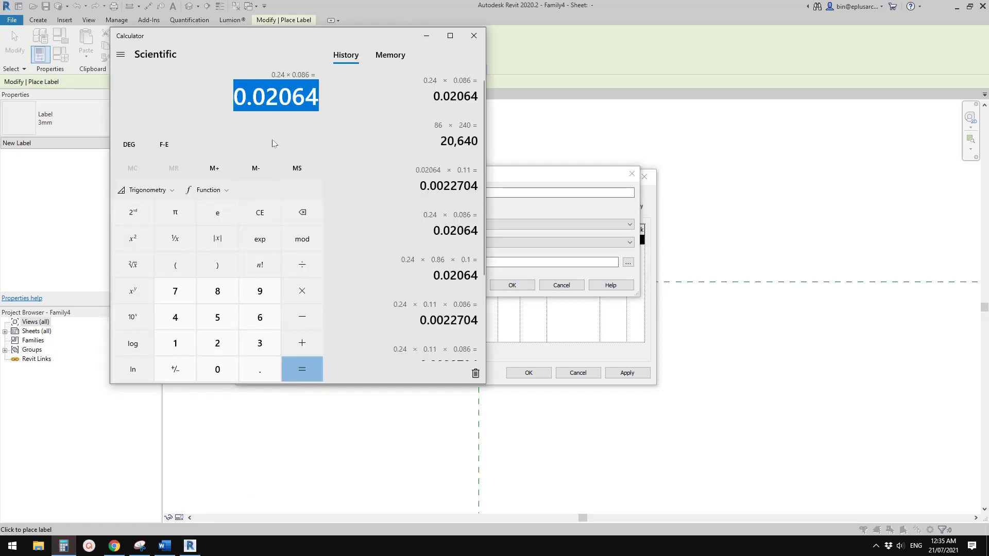
left_click(569, 172)
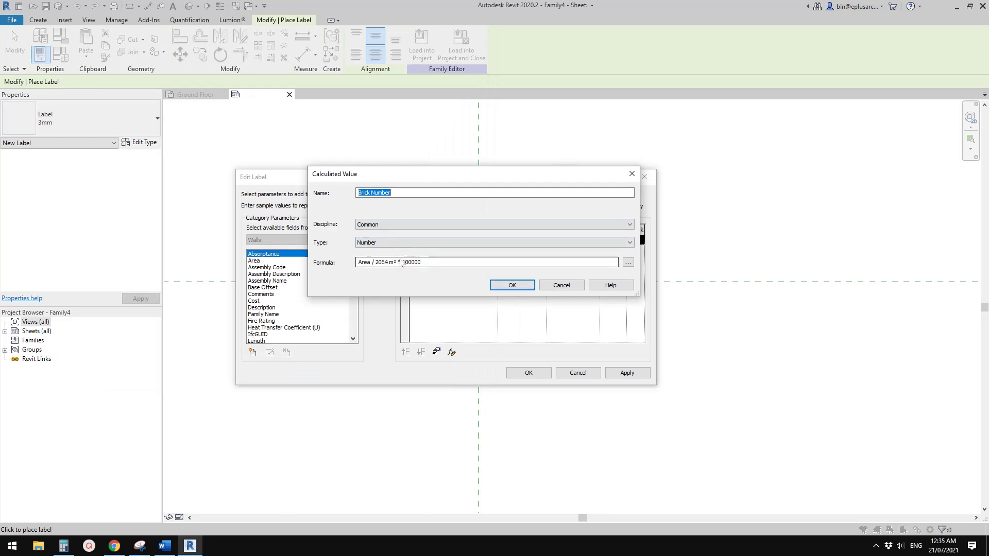
left_click(63, 546)
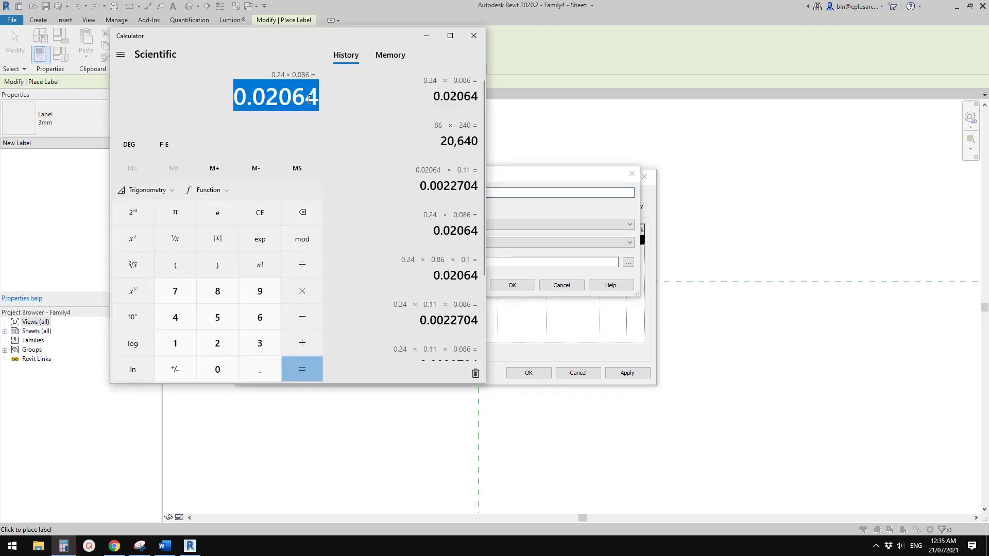
left_click(565, 175)
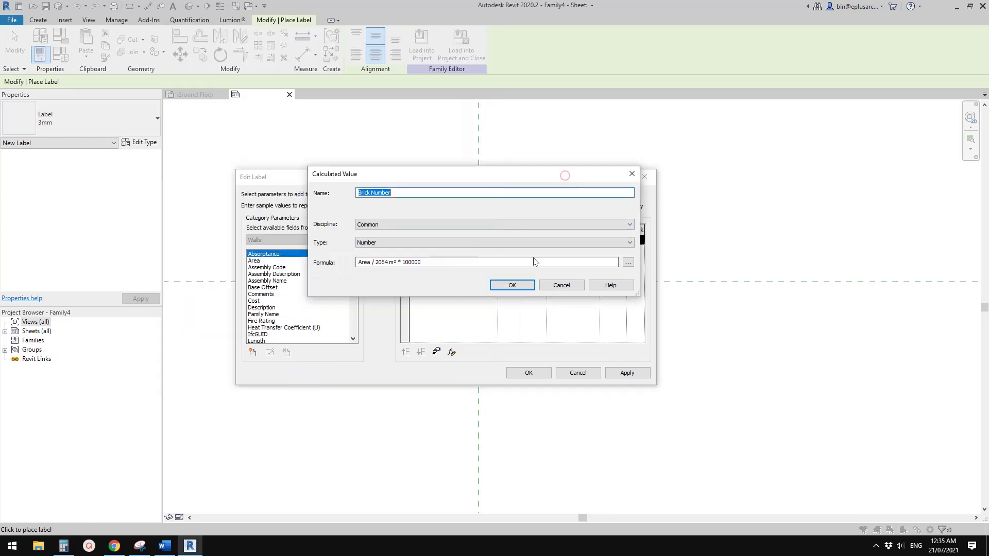
left_click(521, 287)
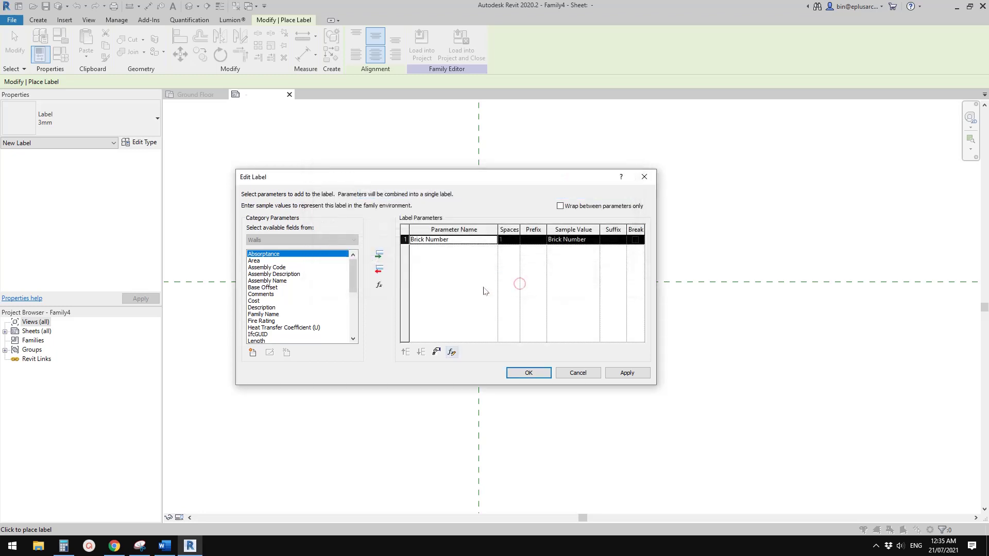
Accept the Brick Number label with its default units format and load the tag family into the project
left_click(437, 353)
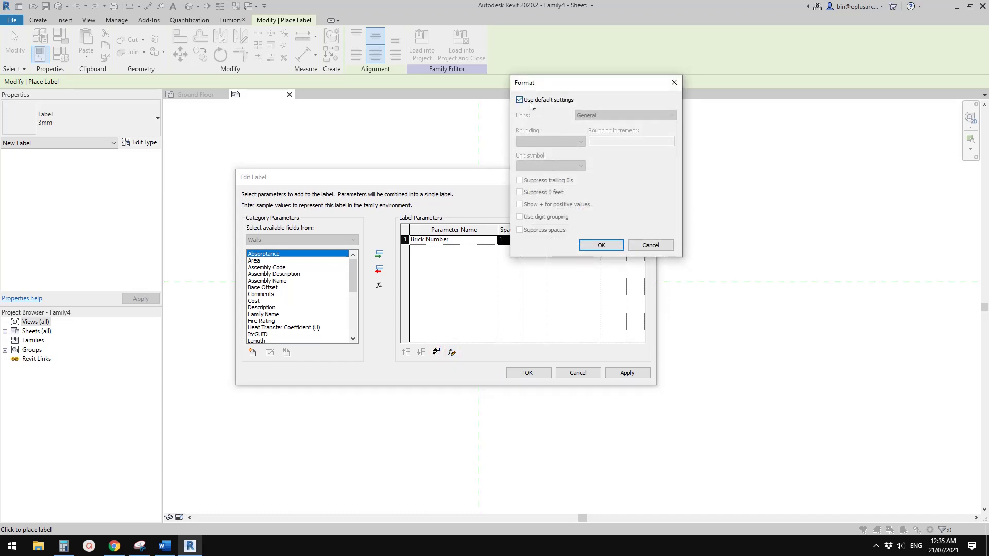
left_click(601, 245)
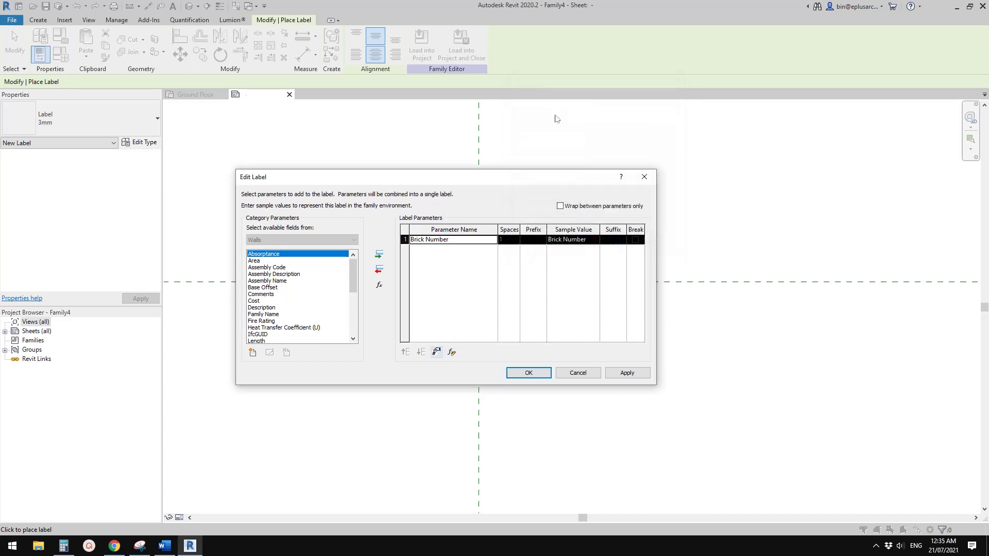
left_click(530, 373)
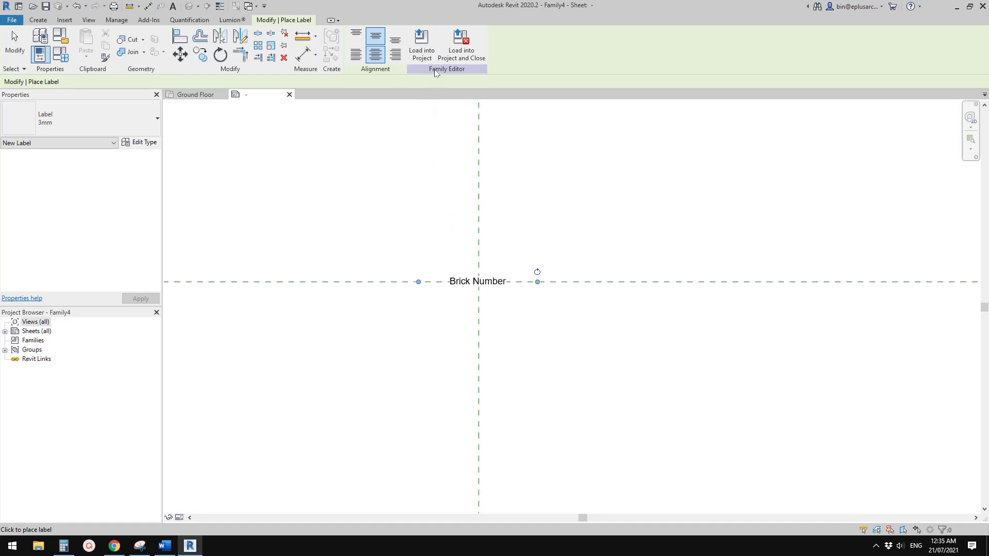
left_click(422, 44)
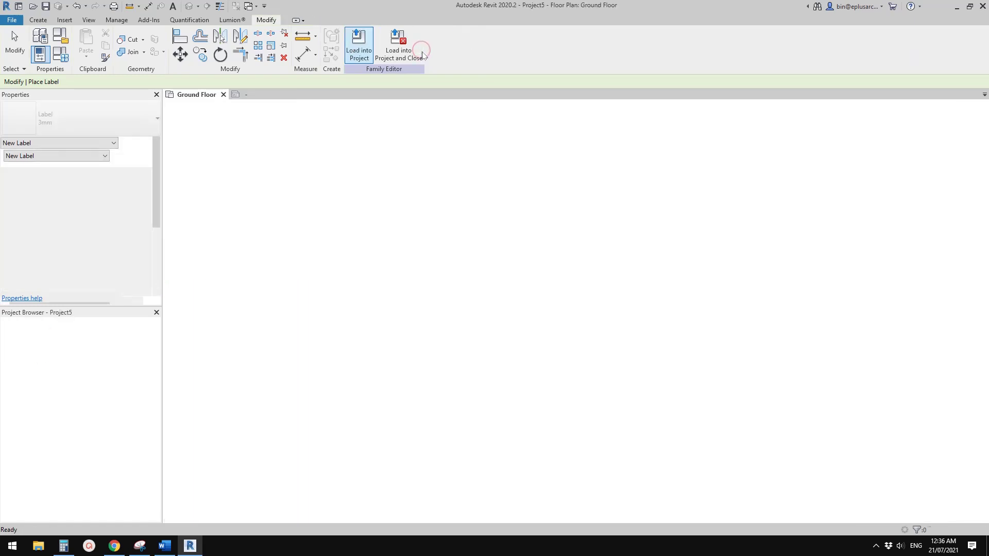
Tag both walls in the Ground Floor plan with the brick number tag, placing each tag above its wall on a leader
scroll(466, 260, "up", 2)
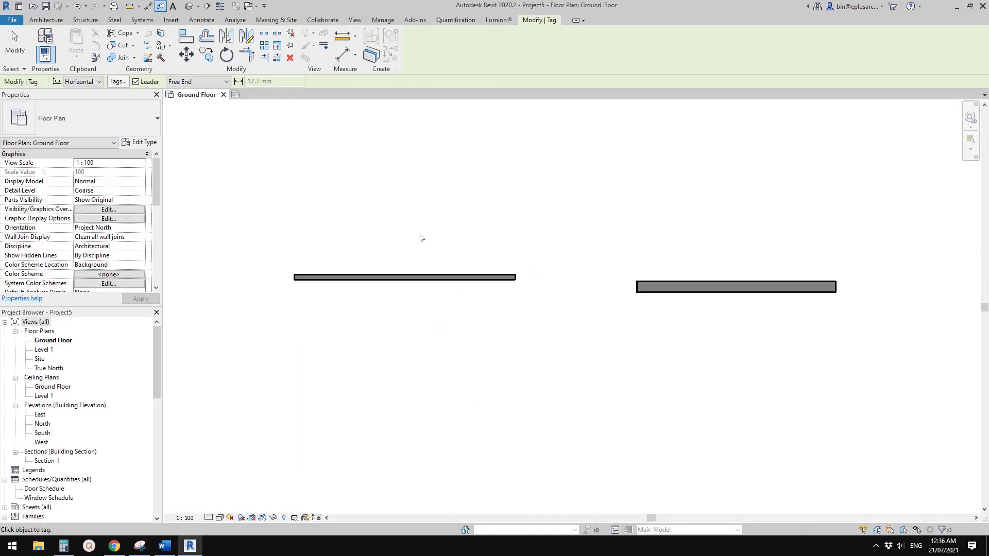
left_click(404, 277)
left_click(505, 227)
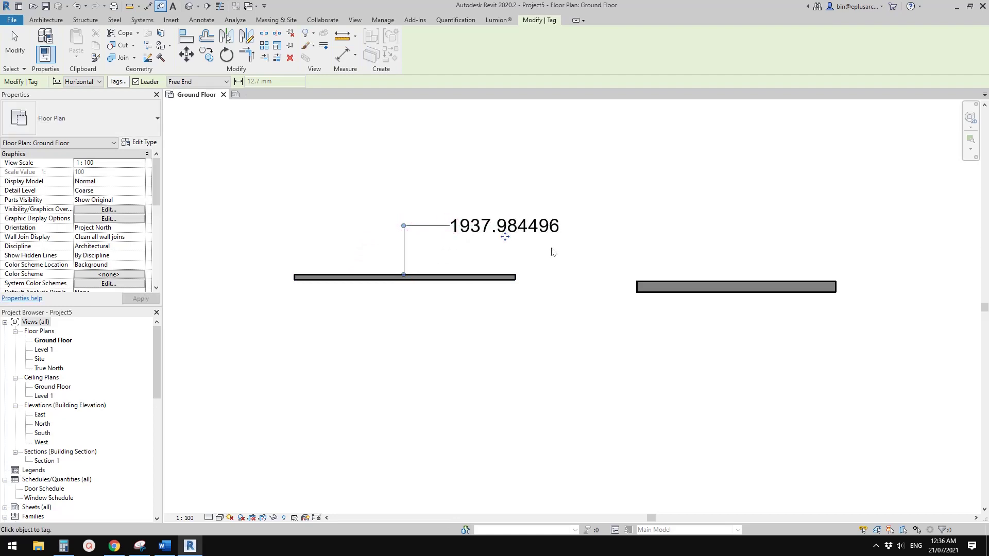
middle_click_drag(553, 231, 379, 231)
left_click(541, 282)
left_click(541, 224)
left_click(578, 224)
scroll(491, 291, "down", 1)
middle_click_drag(460, 322, 491, 318)
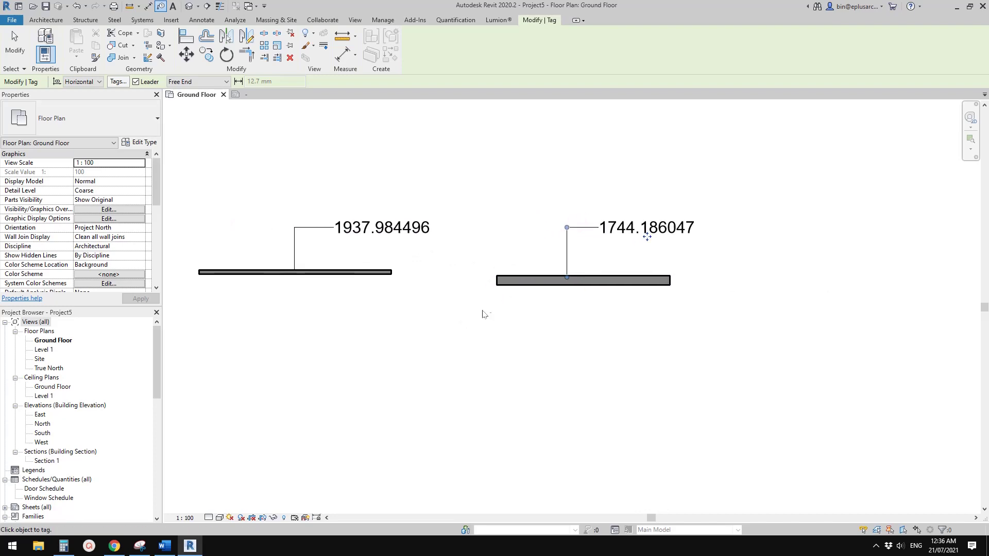
key("Escape")
Open the placed tag's family for editing and select the Brick Number parameter in its label
left_click(399, 238)
left_click(416, 61)
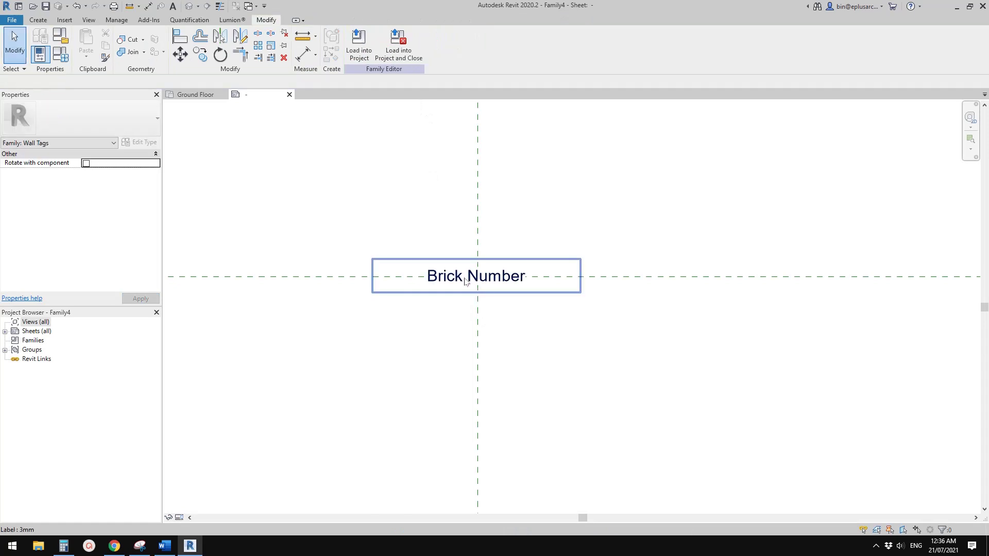
left_click(465, 278)
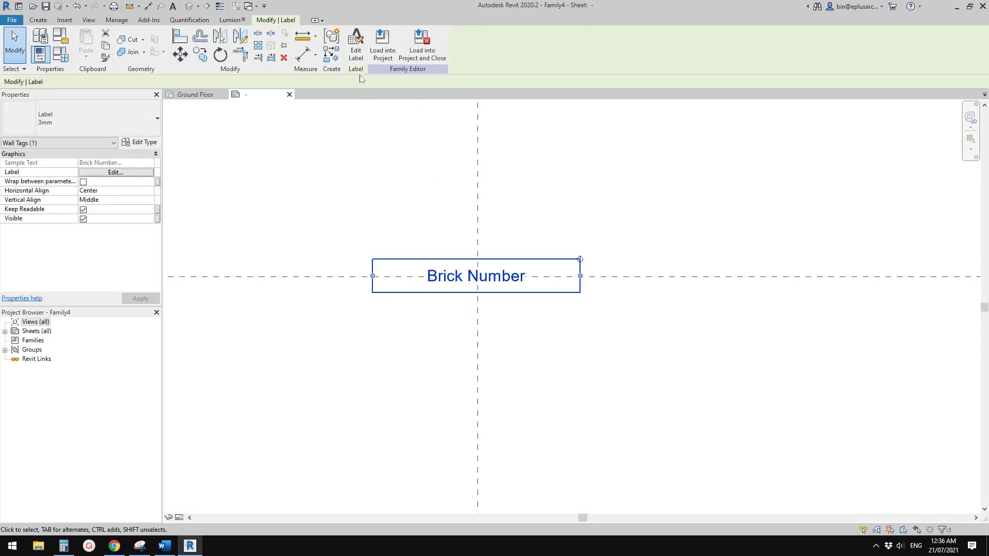
left_click(356, 47)
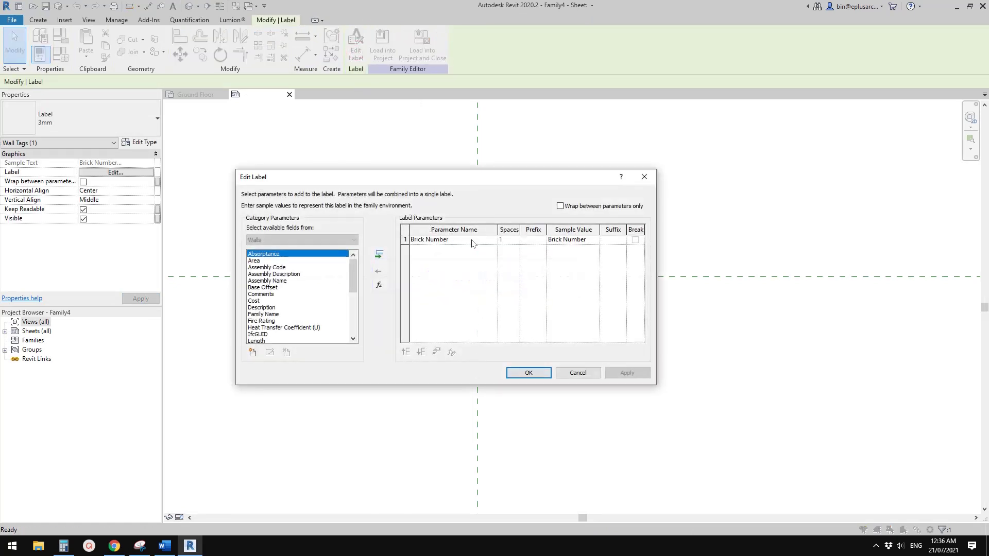
left_click(472, 240)
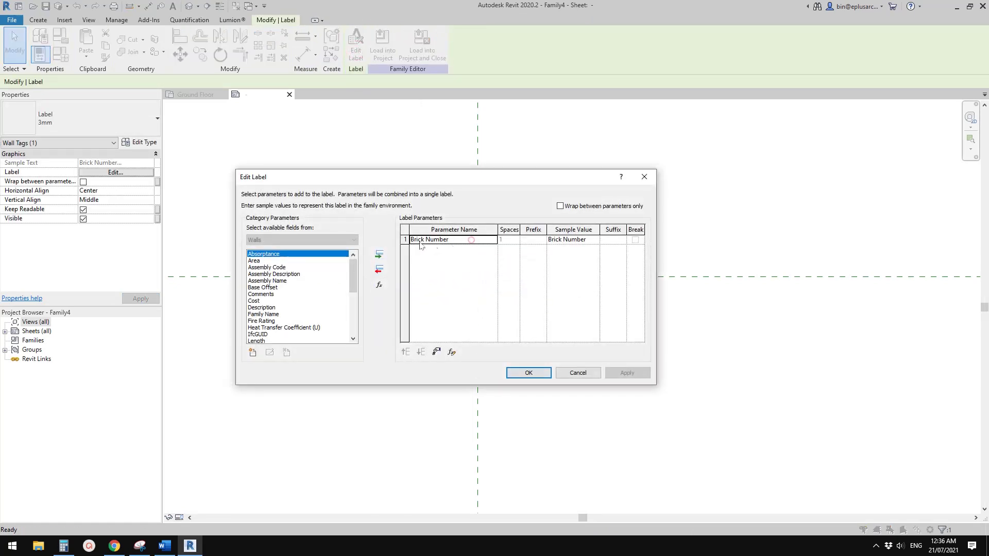
Override the default units format of Brick Number with Fixed units rounded to 0 decimal places
left_click(436, 353)
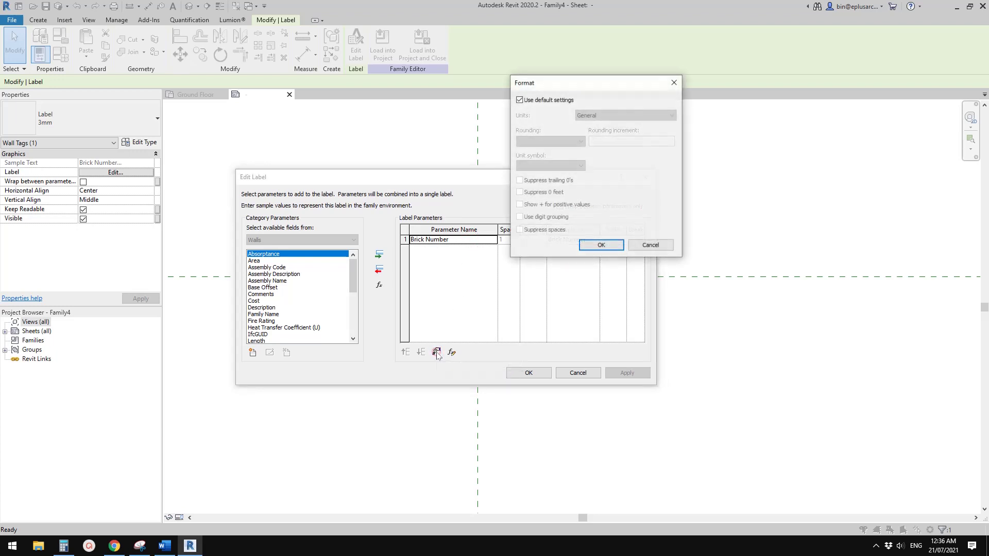
left_click(542, 100)
left_click(614, 114)
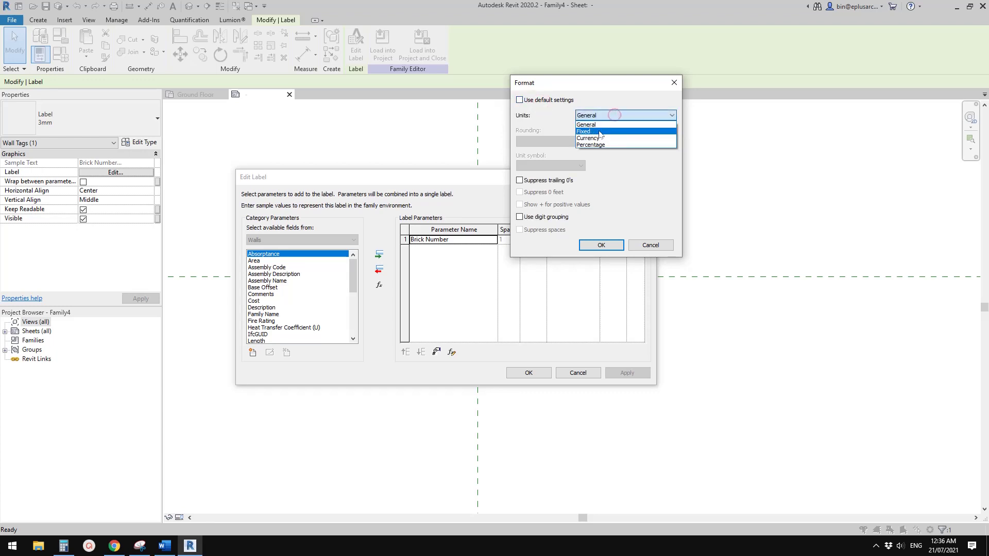
left_click(589, 133)
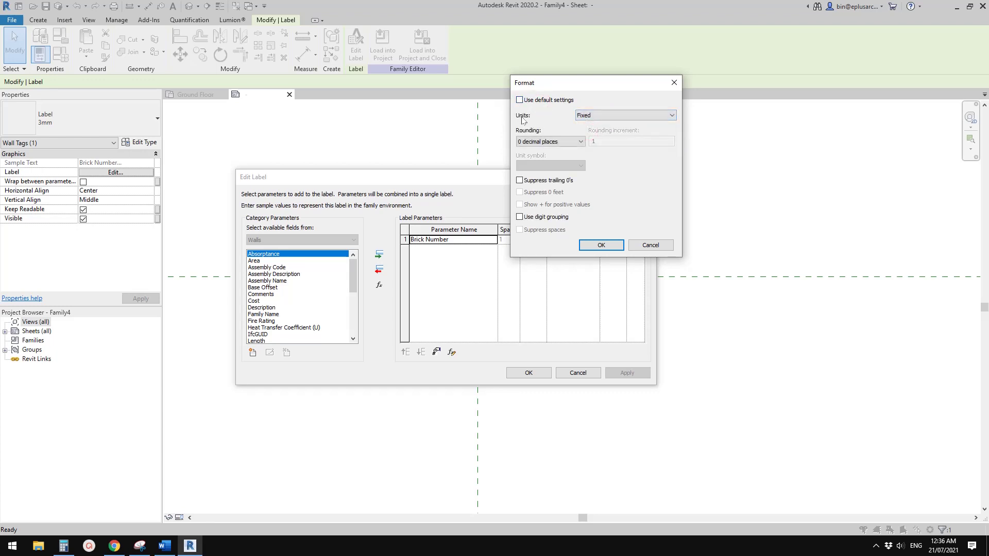
left_click(580, 144)
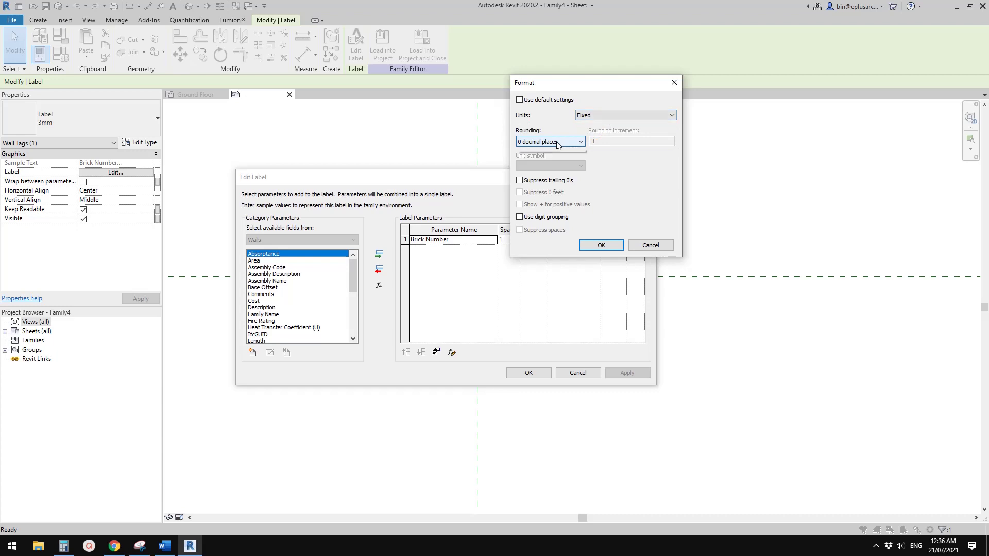
left_click(553, 142)
left_click(603, 246)
left_click(529, 373)
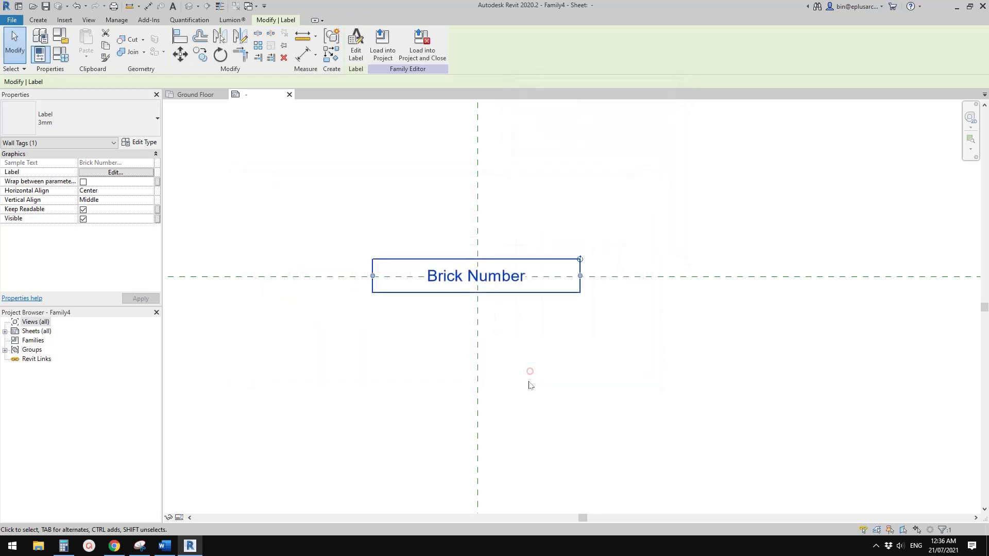
Reload the tag family into the project, overwriting the existing version
left_click(386, 42)
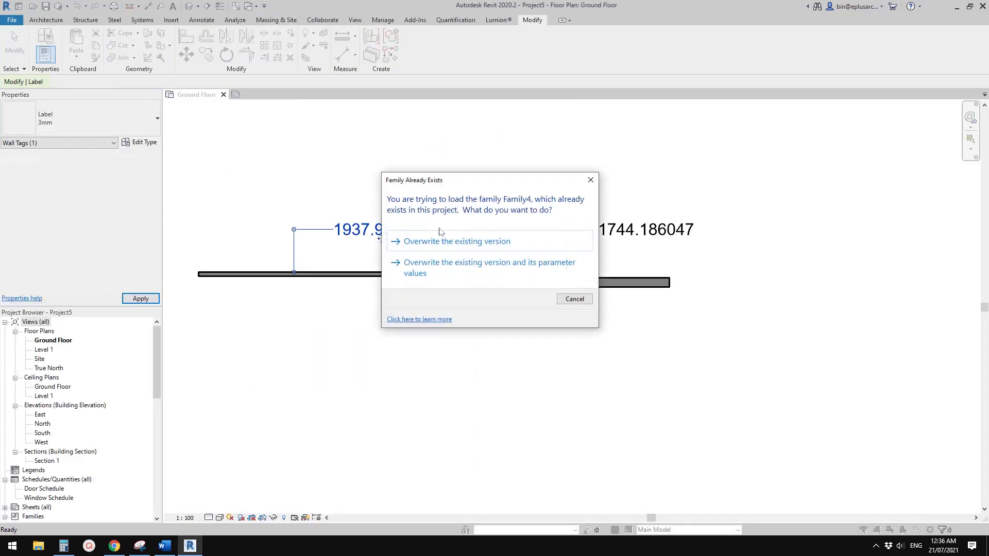
left_click(446, 242)
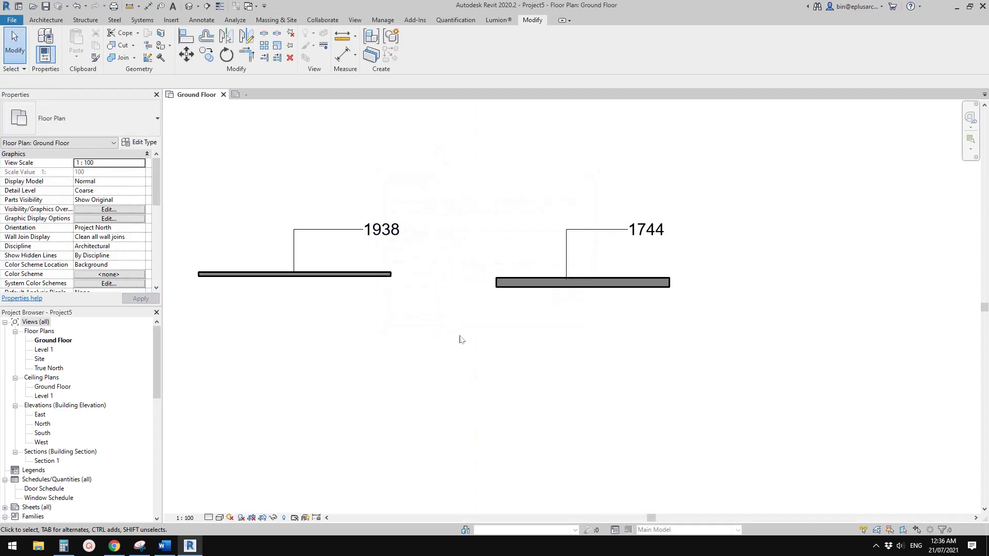
scroll(466, 341, "down", 1)
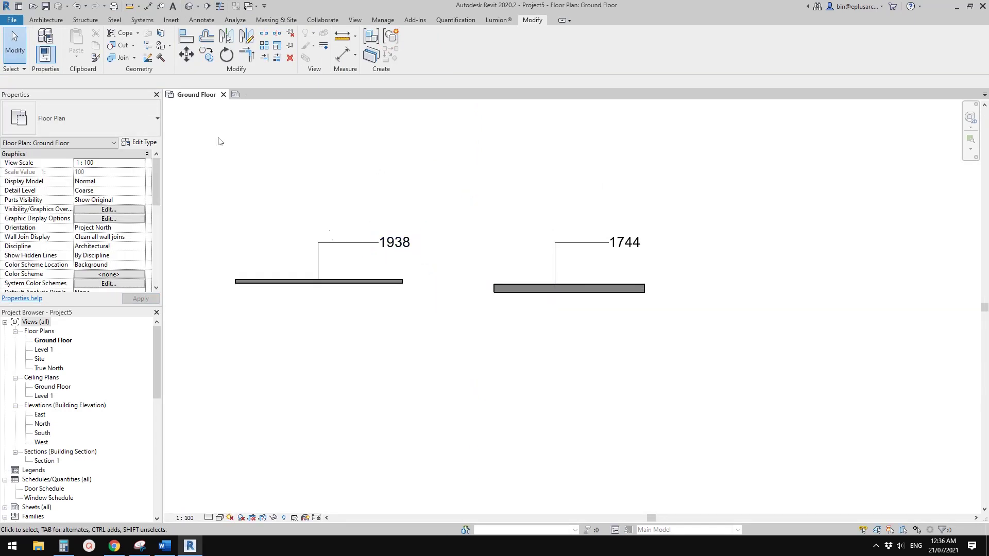
Open the default 3D view of the project and frame the two walls
left_click(190, 8)
scroll(469, 275, "down", 1)
middle_click_drag(469, 276, 434, 298, "shift")
scroll(474, 295, "up", 3)
scroll(457, 304, "up", 4)
scroll(465, 300, "down", 1)
Try to tag the brick wall in the unlocked 3D view
left_click(459, 311)
key("t")
key("f")
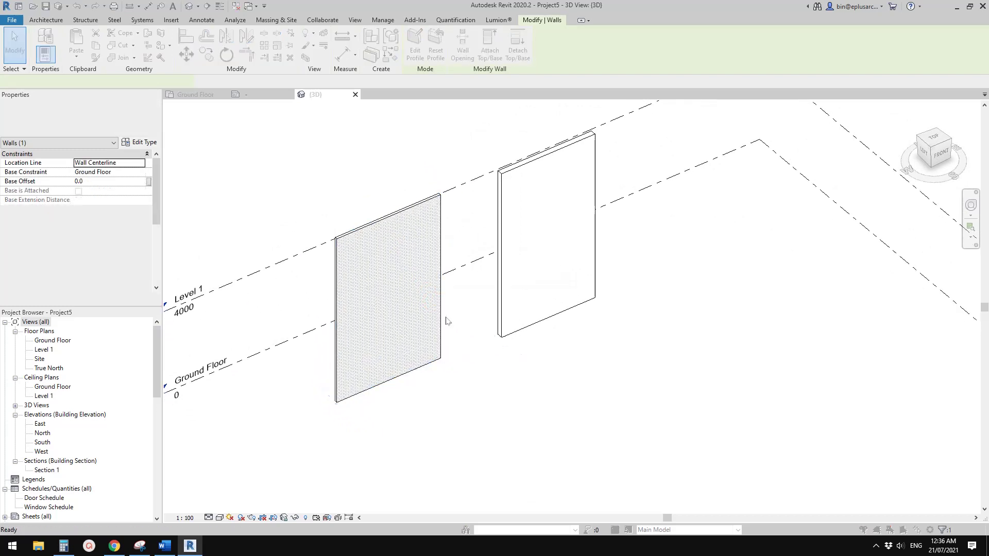
left_click(550, 279)
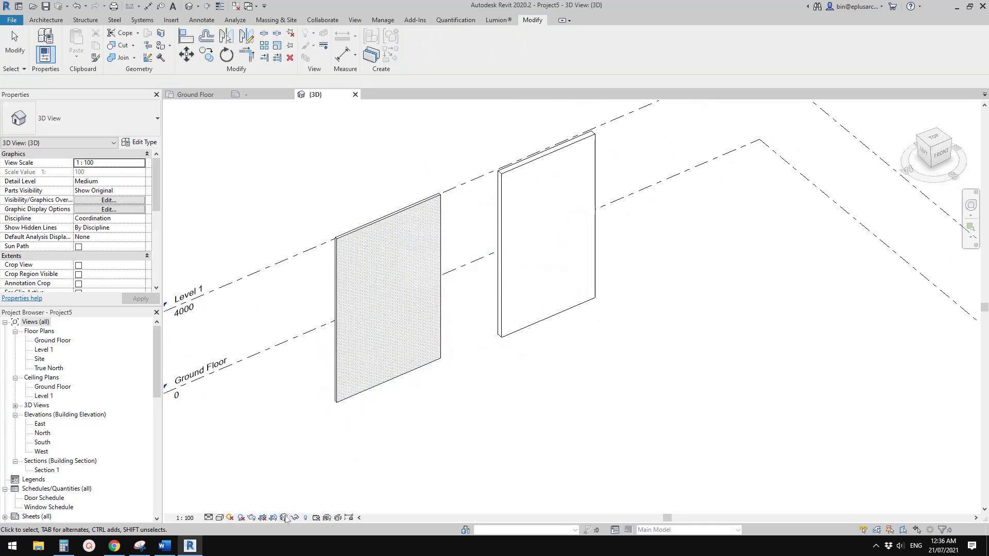
Save the 3D view's orientation and lock the view under the name 3d
left_click(284, 518)
left_click(303, 487)
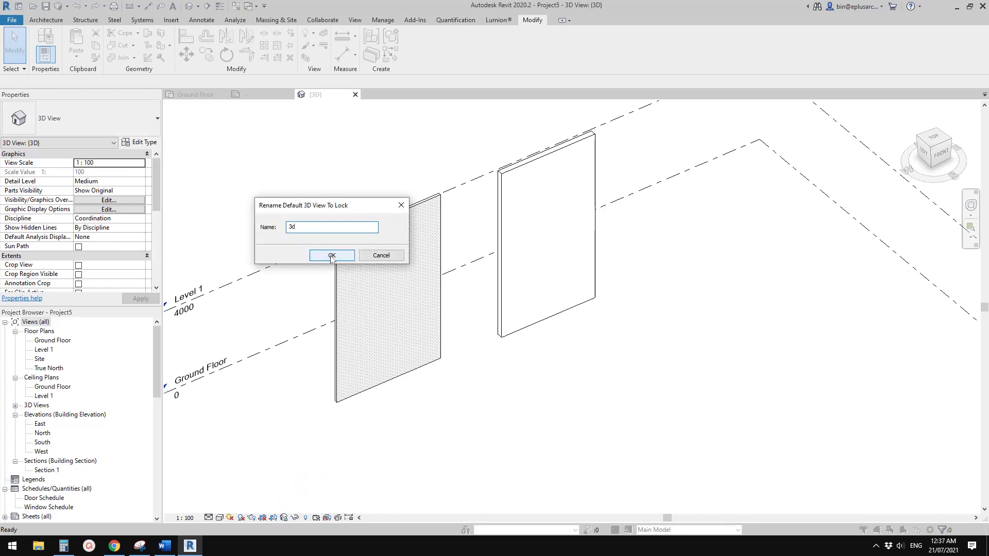
left_click(332, 256)
Tag the brick wall in the locked 3D view, placing the tag above the wall on a leader
scroll(432, 309, "up", 2)
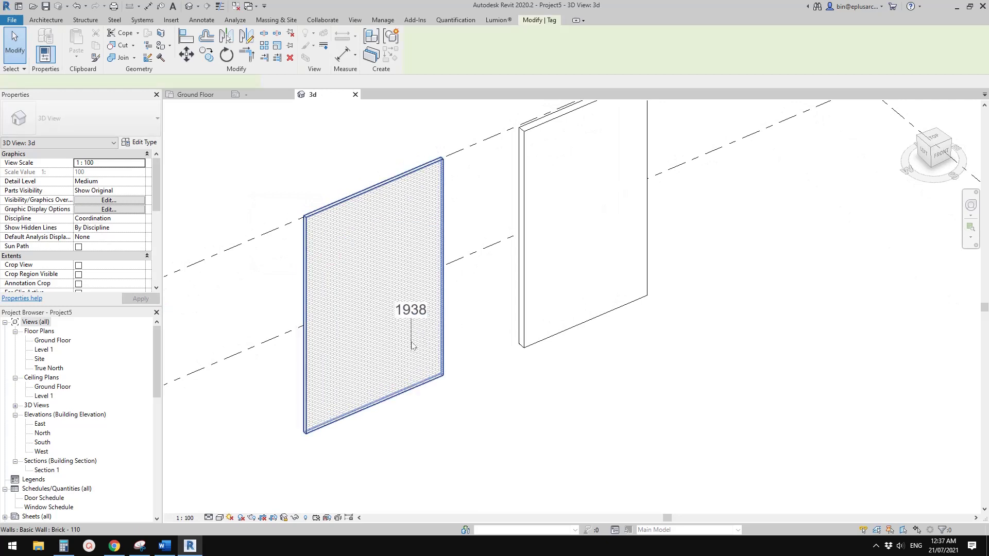
middle_click_drag(400, 277, 401, 325)
left_click(372, 263)
left_click(368, 196)
left_click(334, 202)
key("Escape")
key("Escape")
Lower the top of the brick wall to an unconnected height of about 2570 mm
left_click(383, 270)
middle_click_drag(396, 270, 405, 241)
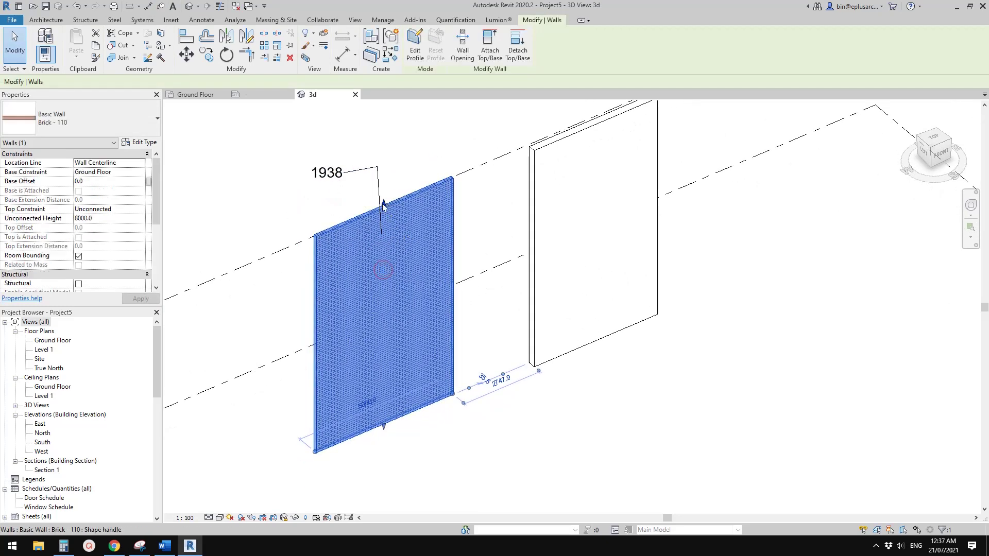
left_click_drag(382, 206, 388, 335)
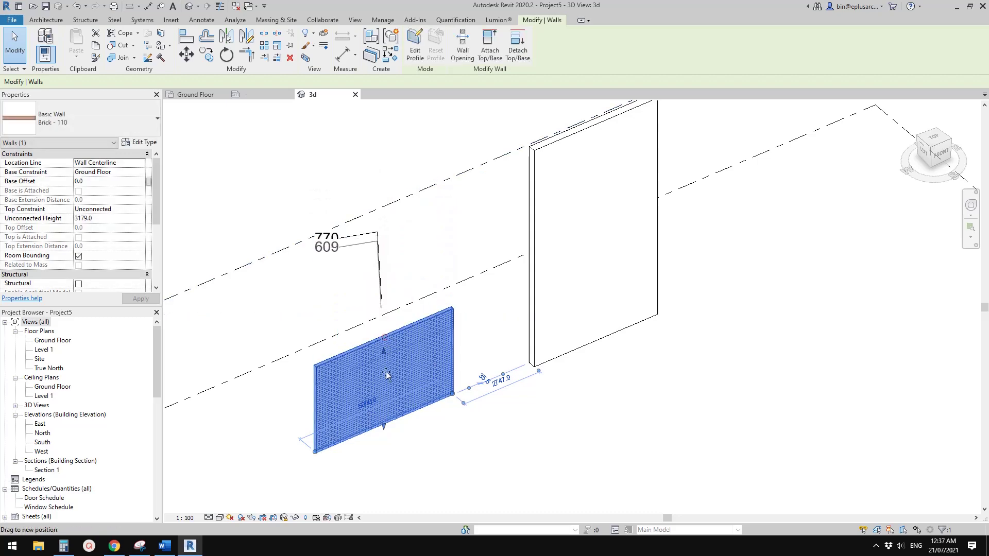
left_click_drag(386, 372, 390, 351)
middle_click_drag(415, 367, 405, 326)
left_click(377, 194)
scroll(397, 228, "down", 1)
left_click(398, 230)
left_click(430, 299)
left_click(388, 279)
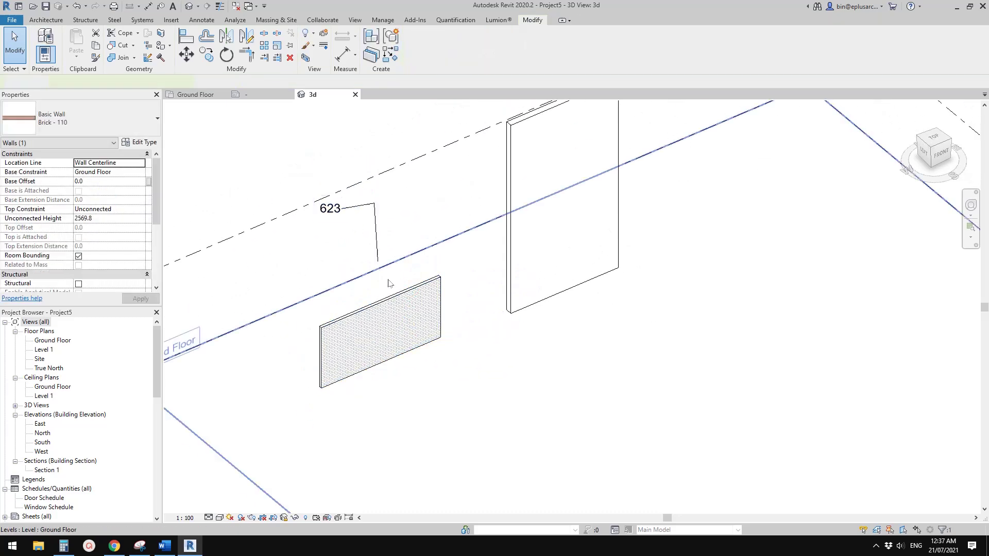
Draw a Brick - 110 wall 86 mm high and about 3800 mm long in front of the existing brick wall, parallel to it
left_click(389, 283)
key("c")
key("s")
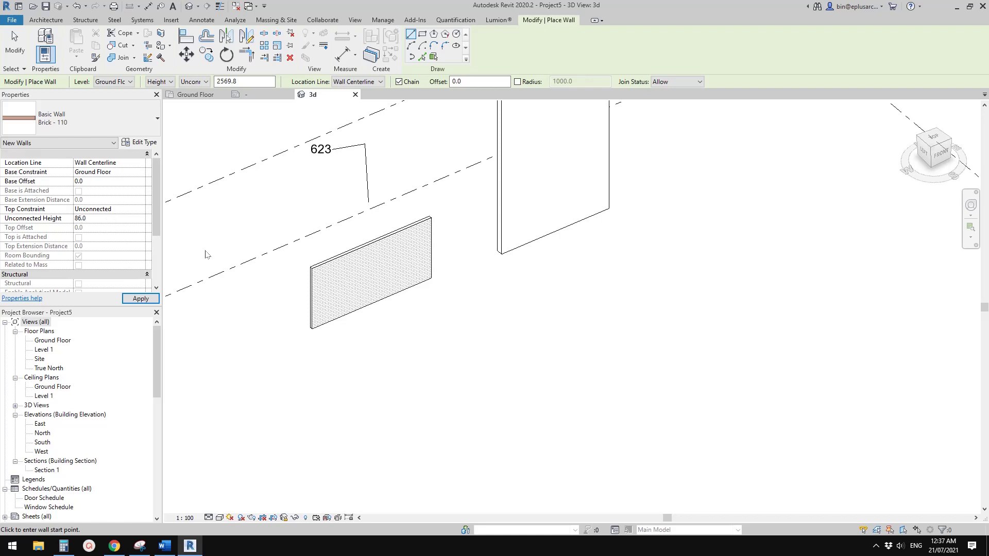
left_click(330, 378)
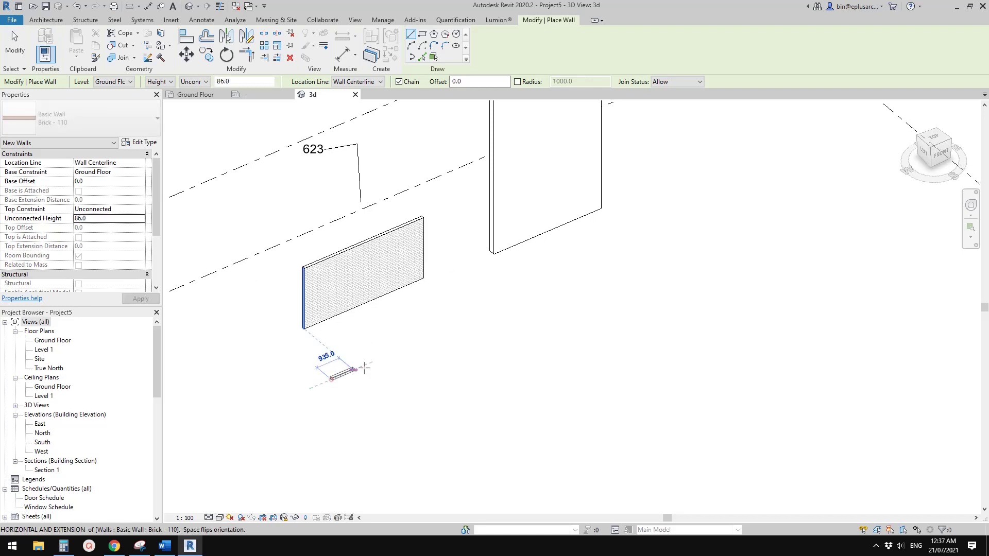
left_click(422, 340)
key("Escape")
key("Escape")
Set the length of the new low brick wall to 240 mm
scroll(375, 356, "up", 4)
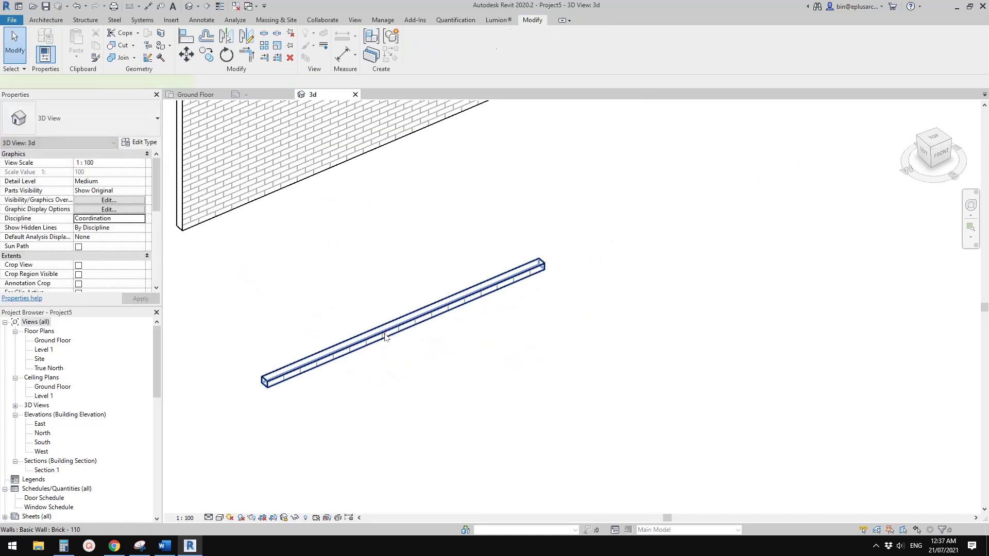
left_click(384, 334)
scroll(383, 333, "down", 2)
middle_click_drag(363, 312, 396, 318)
scroll(368, 314, "down", 1)
left_click(392, 328)
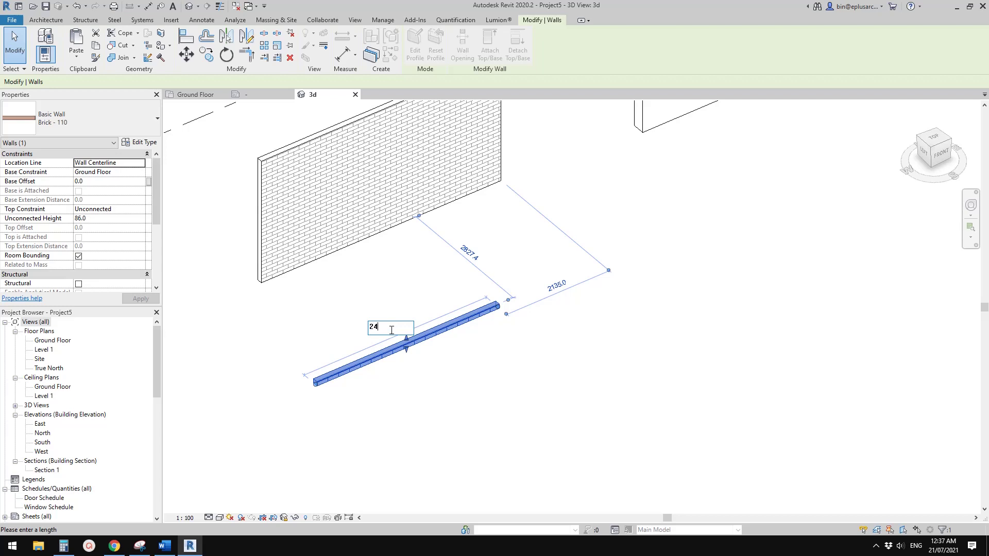
type("240")
key("Return")
scroll(403, 338, "up", 3)
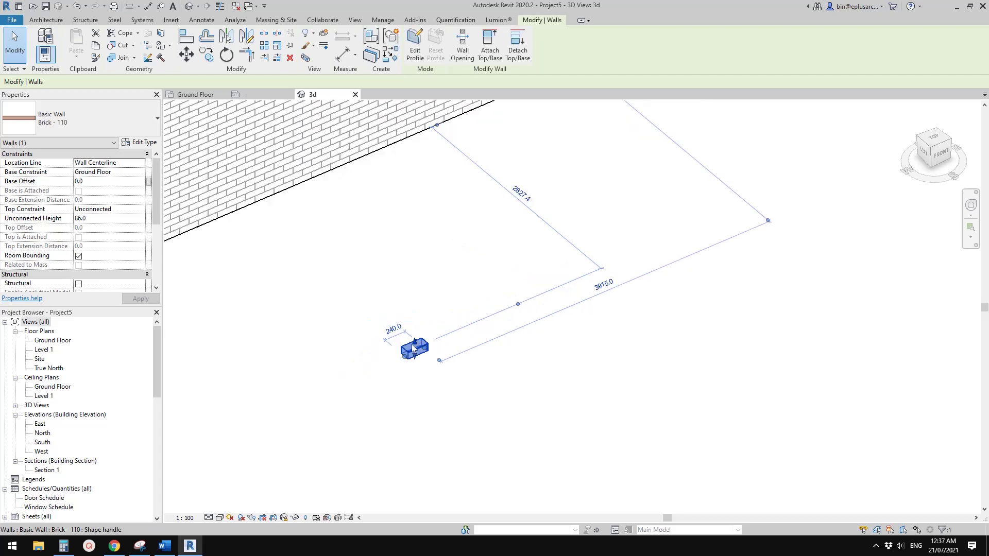
key("Escape")
Tag the brick-sized wall with a leader, placing the tag above and beside it
scroll(407, 335, "down", 2)
key("t")
key("g")
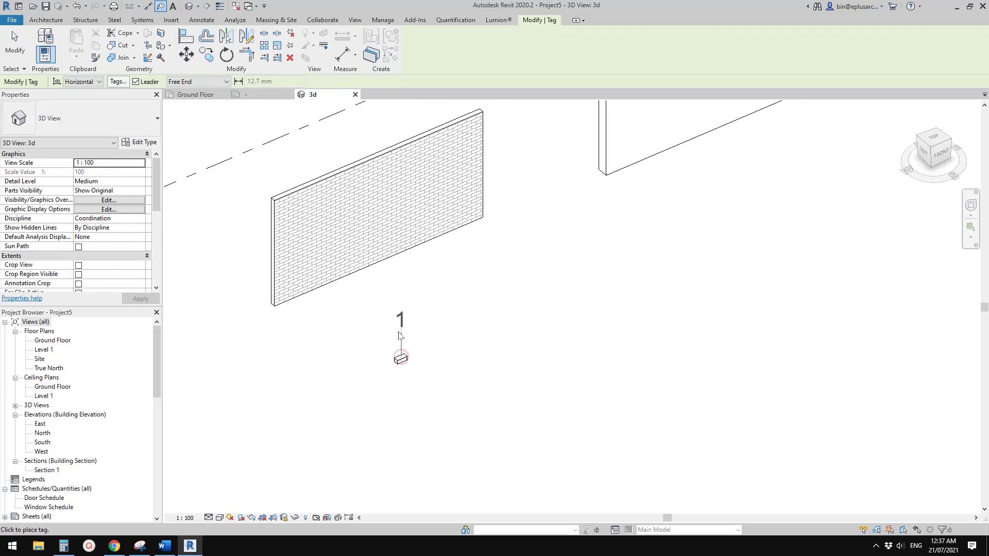
left_click(399, 335)
left_click_drag(399, 335, 376, 339)
key("Escape")
Set the length of the tagged one-course wall to 2400 mm
left_click(401, 359)
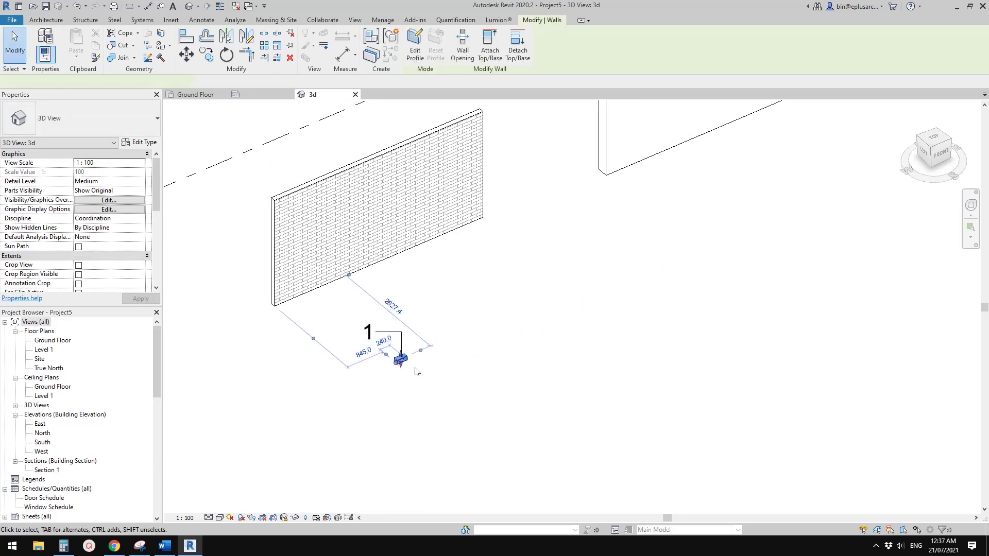
scroll(399, 355, "up", 2)
left_click(383, 332)
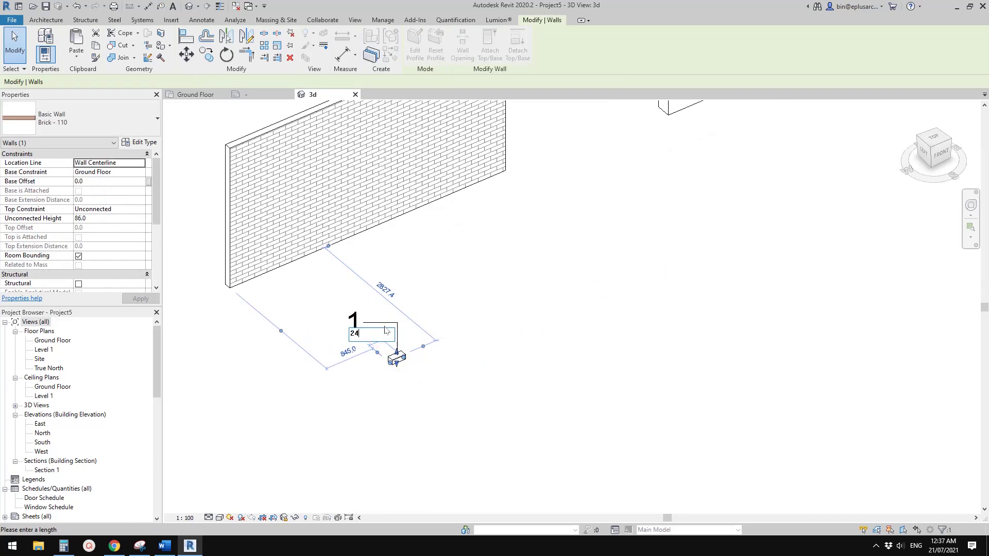
type("2400")
key("Return")
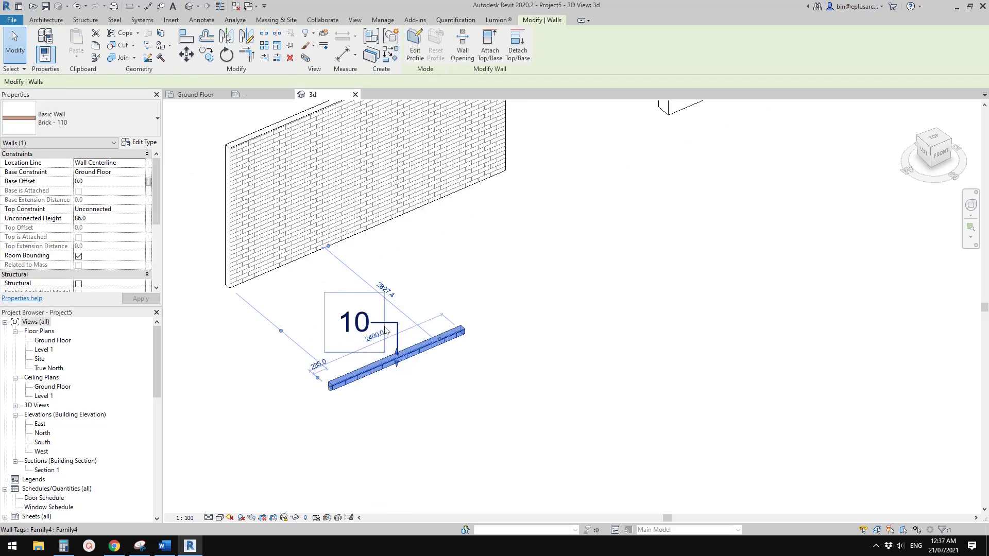
Set the unconnected height of the 2400 mm long wall to 860 mm
scroll(406, 370, "down", 2)
middle_click_drag(429, 366, 427, 371)
left_click(427, 371)
left_click(417, 358)
left_click(118, 219)
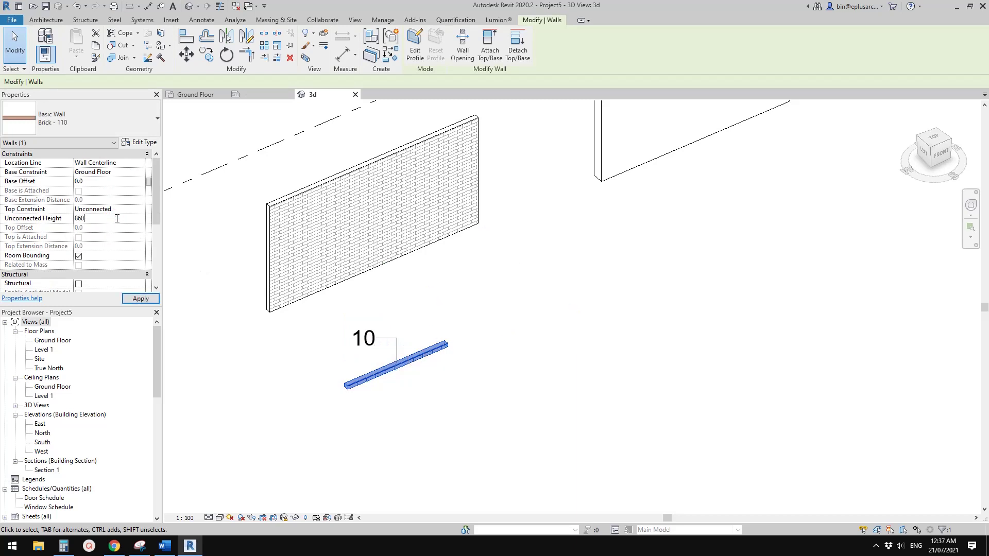
type("860.0")
key("Return")
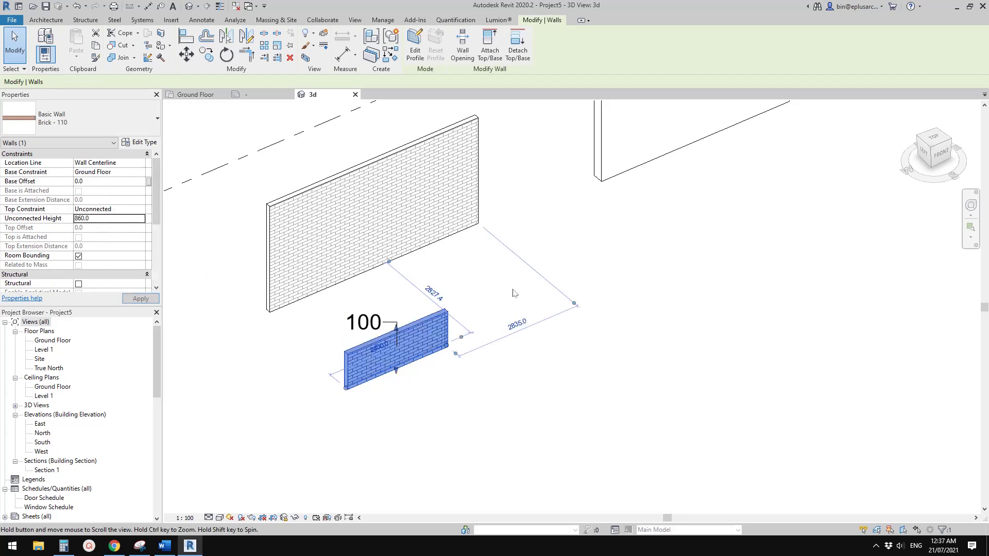
left_click(512, 293)
middle_click_drag(513, 293, 485, 332)
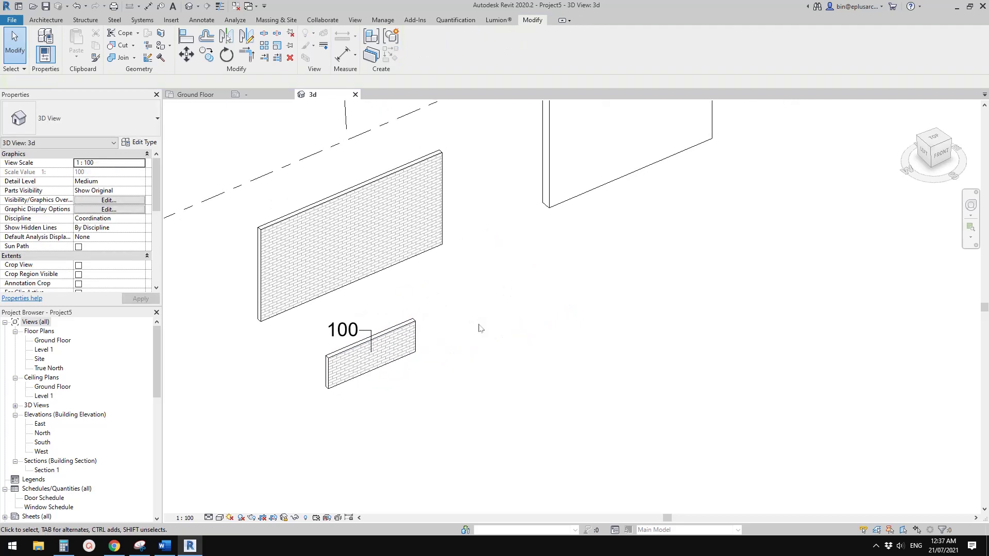
Check the brick-count tags and inspect the types and heights of the tall wall and the larger brick wall
scroll(480, 325, "down", 1)
middle_click_drag(510, 290, 452, 351)
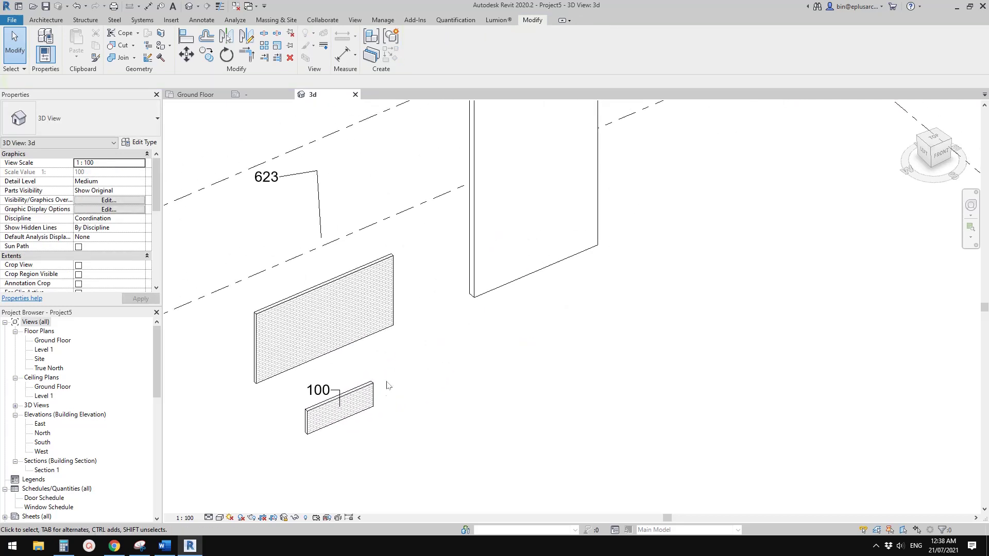
middle_click_drag(389, 385, 364, 406)
left_click(473, 299)
middle_click_drag(538, 331, 530, 366)
left_click(465, 412)
left_click(432, 333)
left_click(520, 399)
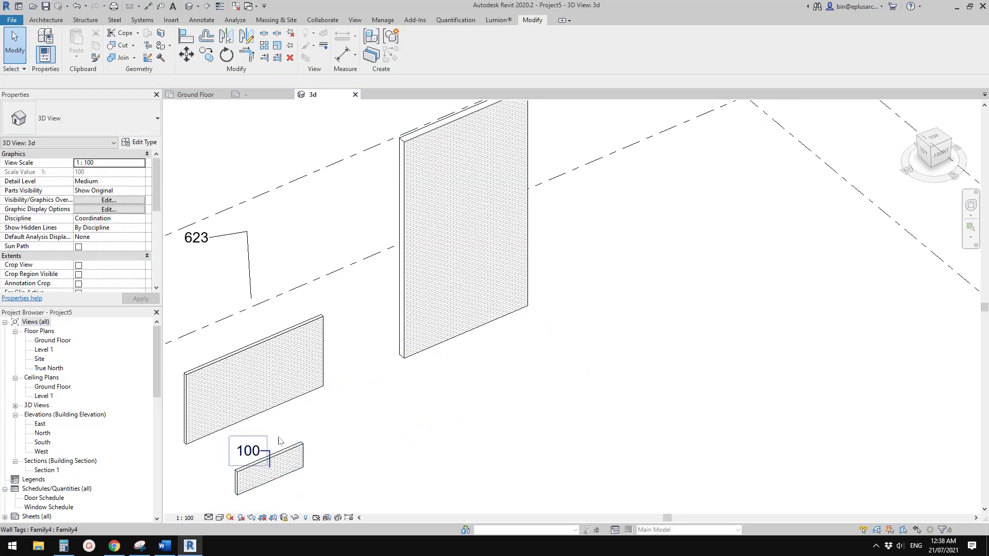
middle_click_drag(456, 261, 473, 268)
left_click(477, 278)
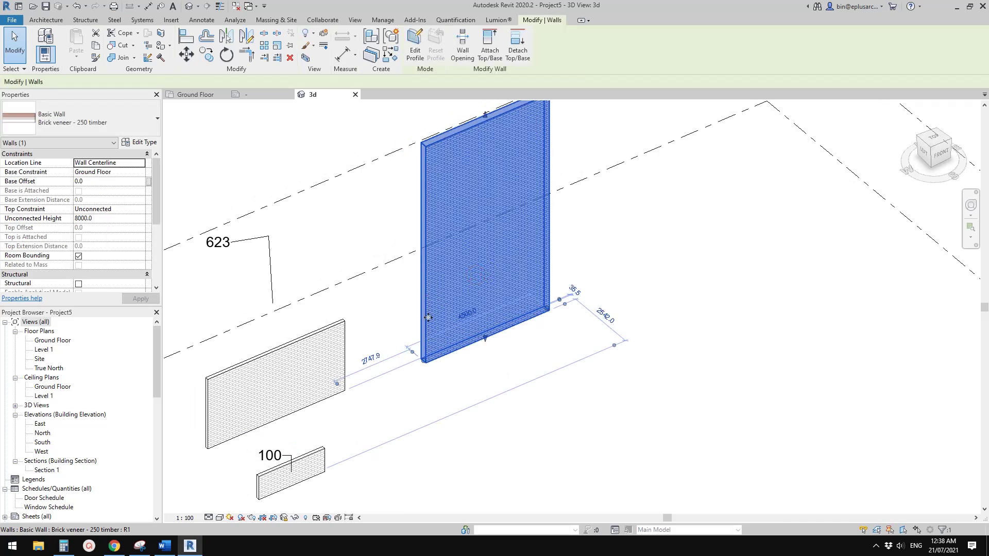
left_click(309, 375)
middle_click_drag(305, 374, 328, 354)
scroll(361, 326, "down", 1)
middle_click_drag(466, 243, 454, 261)
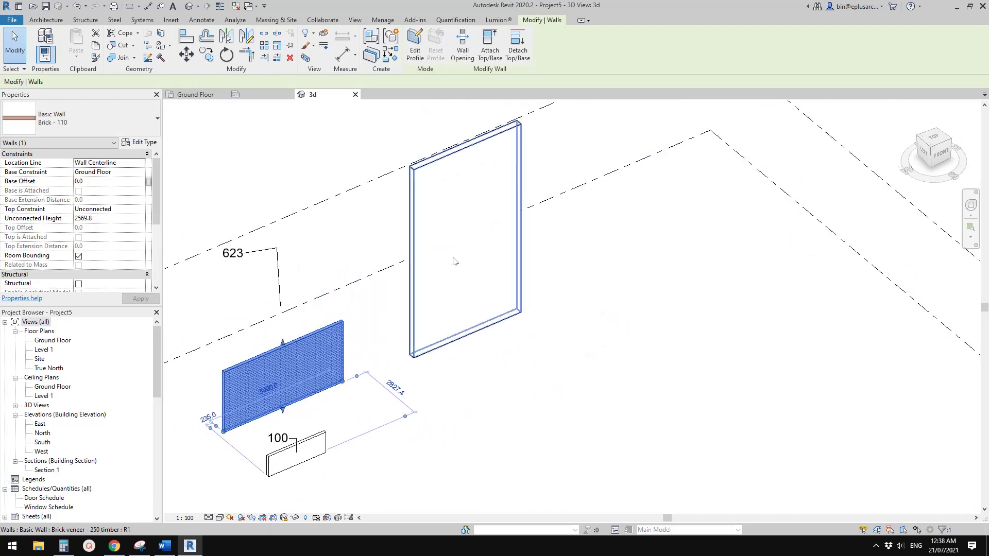
key("t")
key("g")
left_click(474, 236)
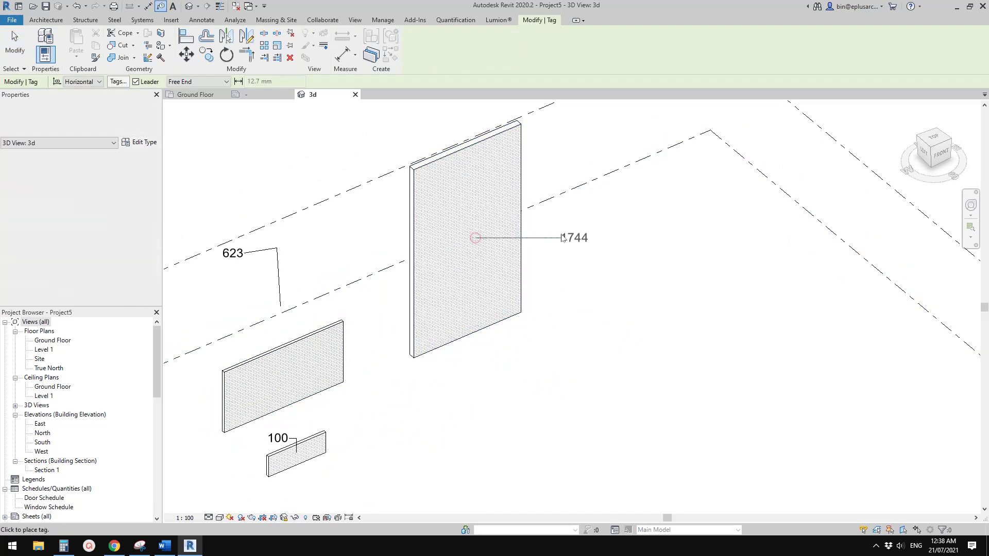
left_click(561, 233)
middle_click_drag(519, 262, 517, 266)
Tag the tall brick veneer wall, placing the tag beside the wall on a leader
key("t")
key("g")
left_click(485, 254)
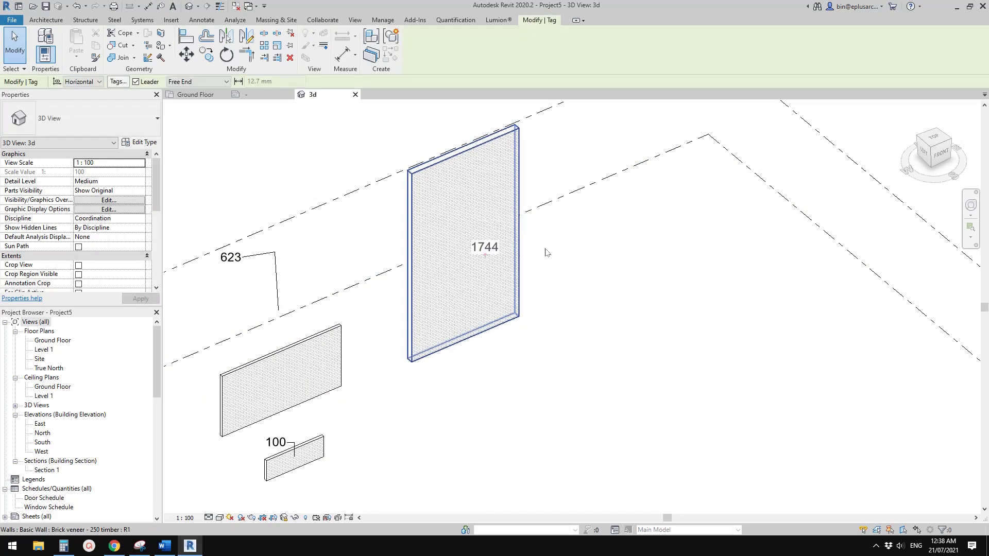
left_click(553, 247)
key("Escape")
Change the tall wall's type to Brick - 110
left_click(484, 258)
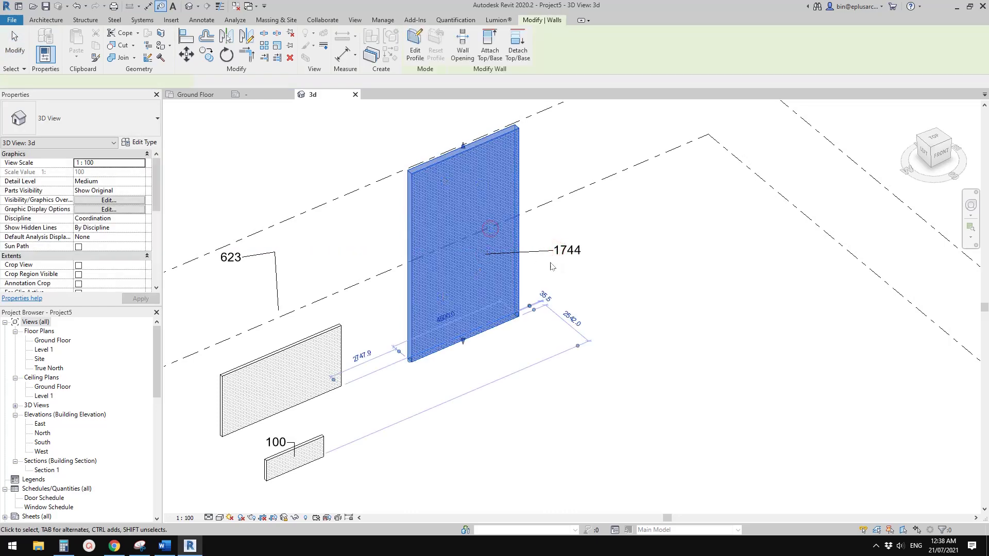
scroll(560, 258, "up", 1)
middle_click_drag(562, 258, 539, 271)
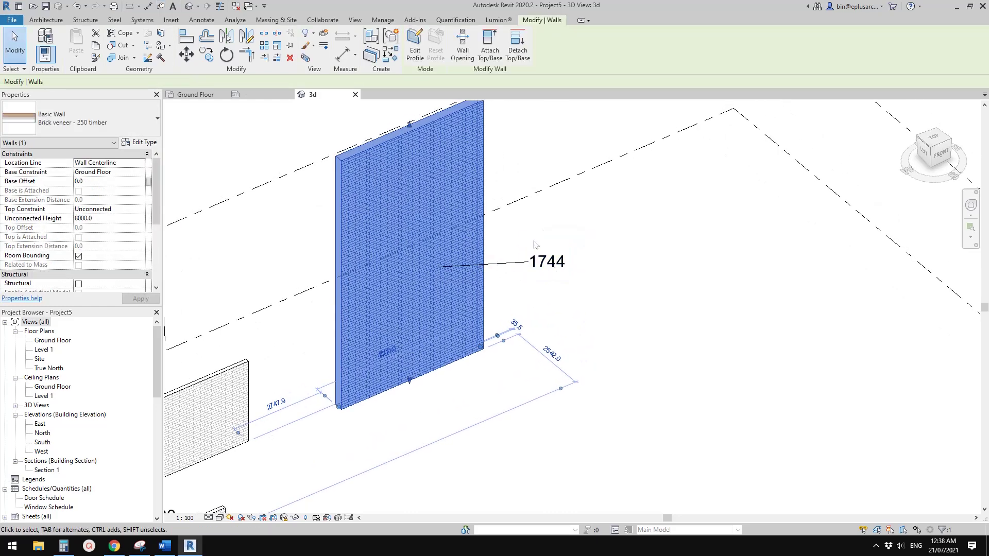
scroll(534, 244, "down", 1)
left_click(97, 120)
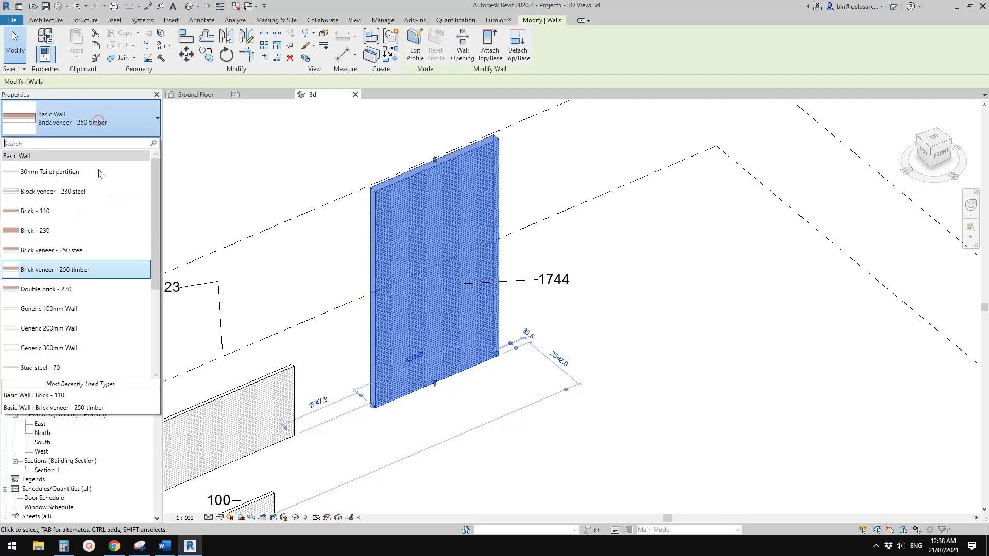
left_click(55, 212)
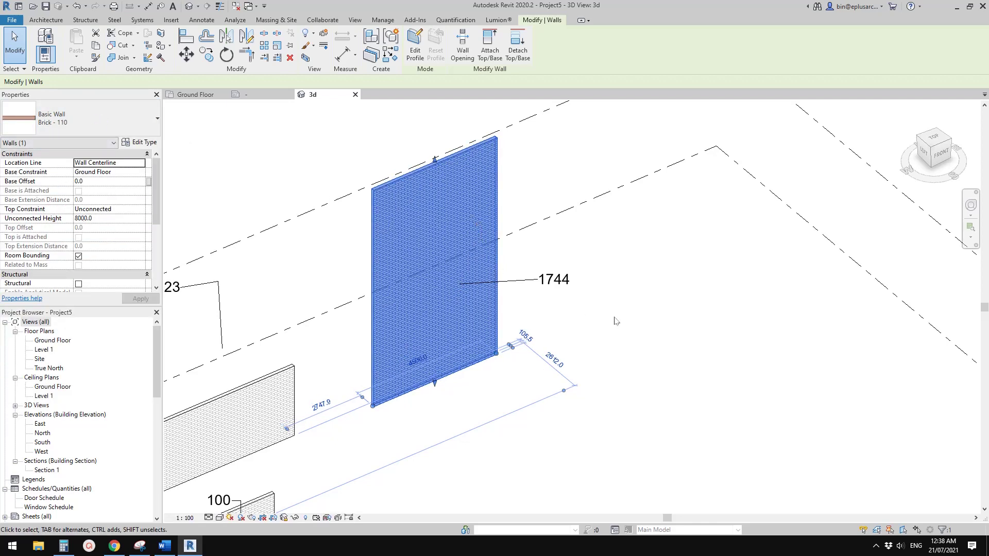
Lower the top of the tall wall to an unconnected height of about 5450 mm
middle_click_drag(507, 388, 482, 402)
left_click(480, 400)
left_click(426, 332)
middle_click_drag(426, 332, 429, 326)
left_click_drag(406, 196, 361, 264)
Switch the tall wall to the Brick - 230 type and from there to Generic 100mm Wall
left_click(77, 119)
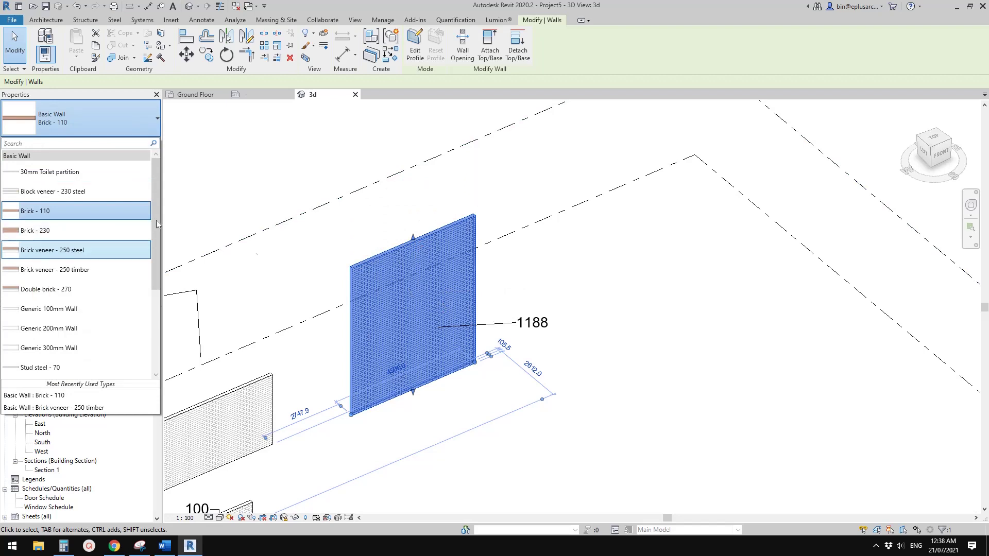
left_click(49, 230)
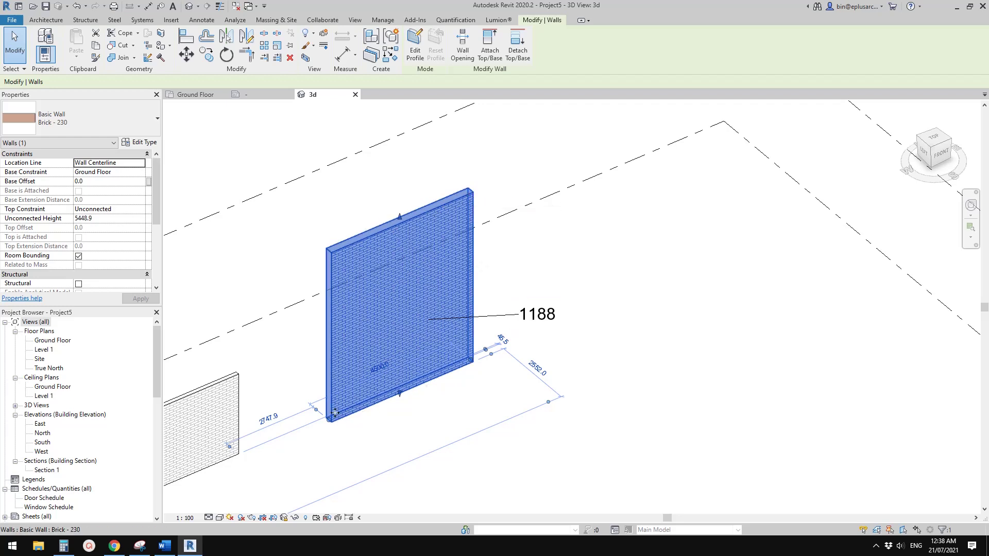
left_click(86, 109)
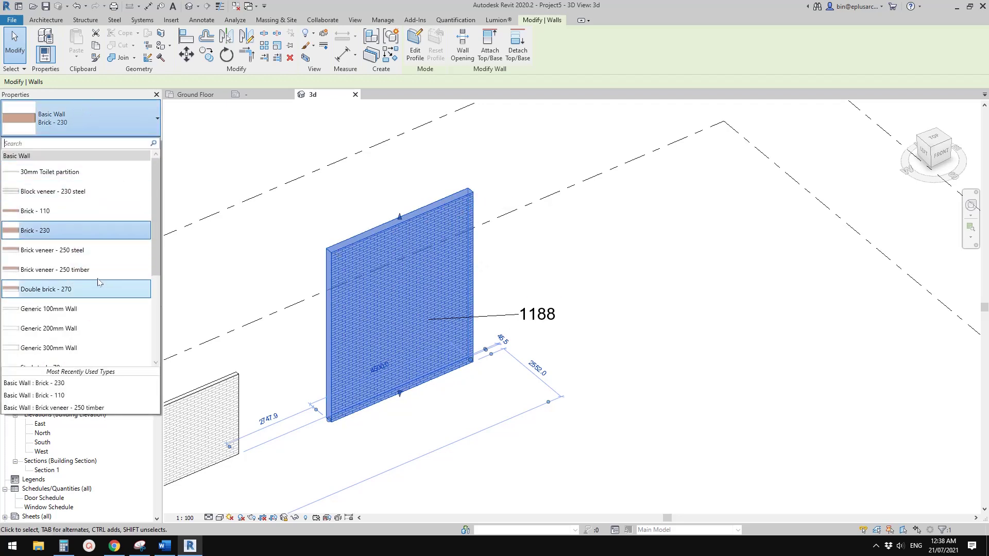
left_click(77, 310)
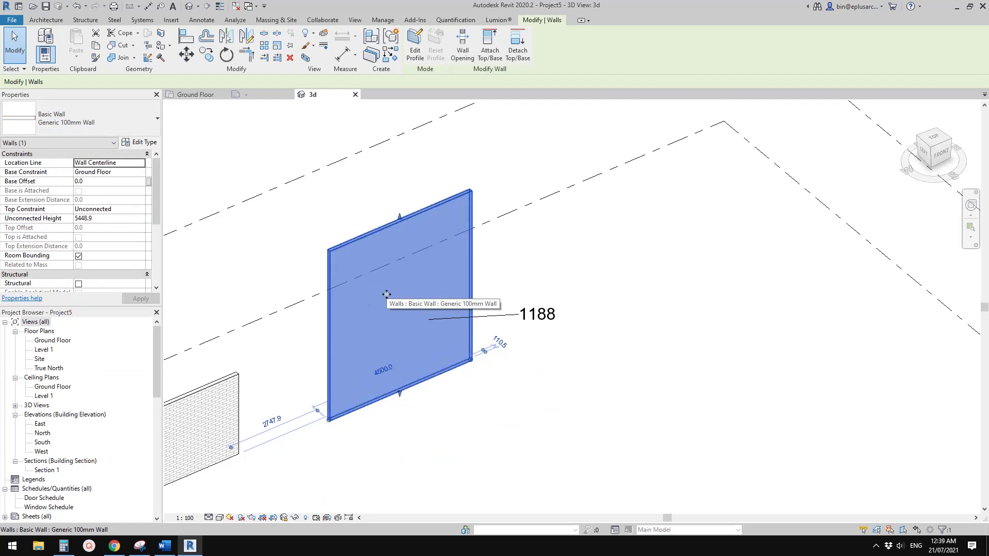
Switch the generic wall back to the Brick - 230 type
left_click(117, 126)
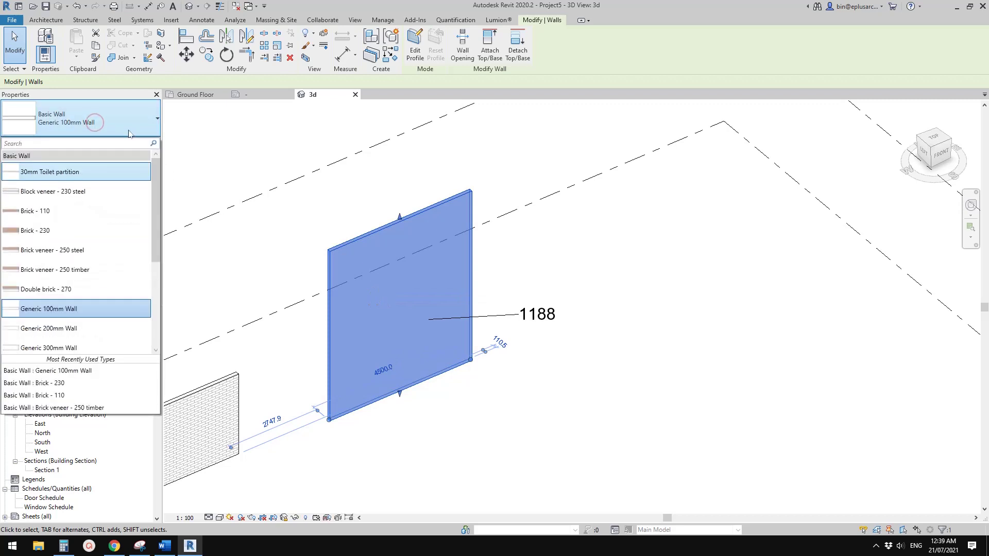
left_click(59, 236)
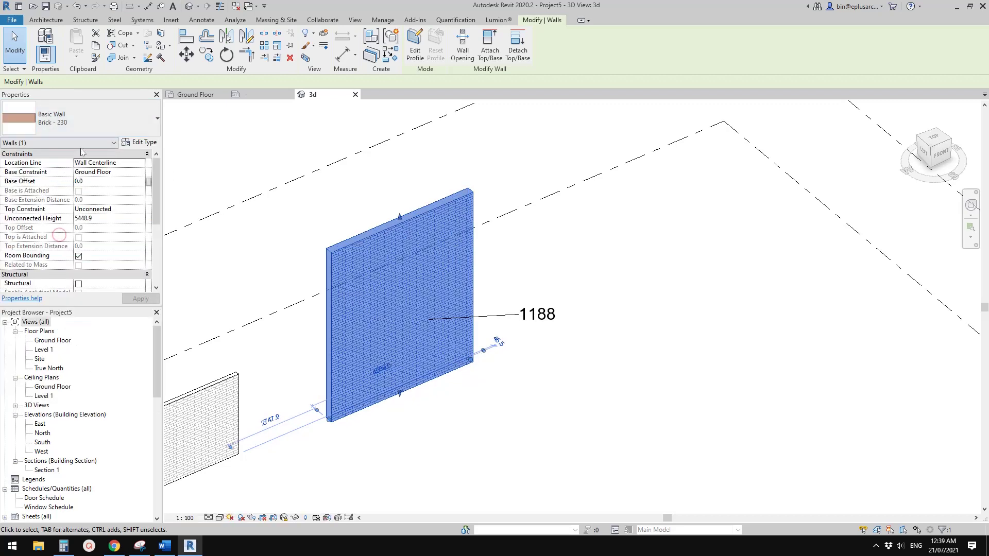
middle_click_drag(333, 267, 331, 243)
scroll(531, 301, "up", 2)
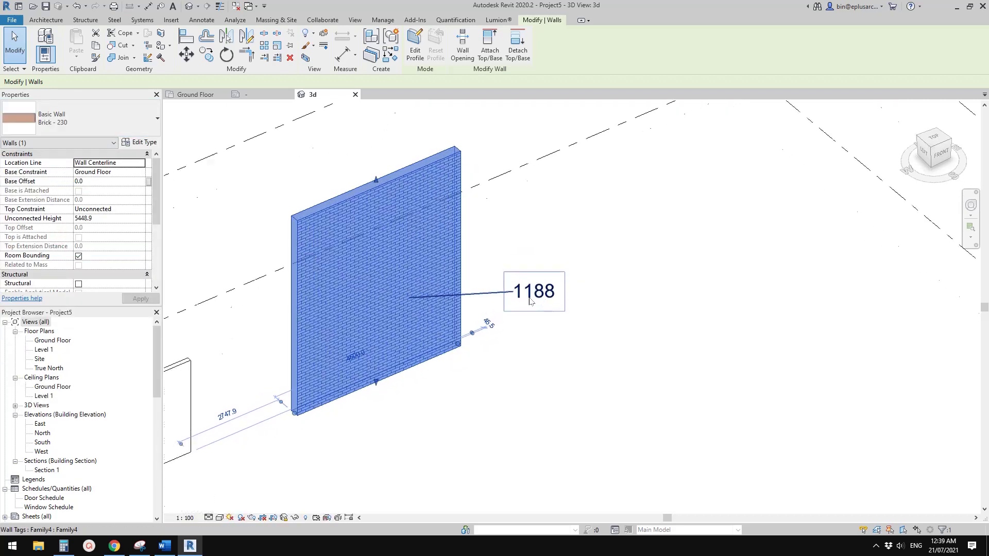
Check which types are available for the tall wall's tag
left_click(533, 290)
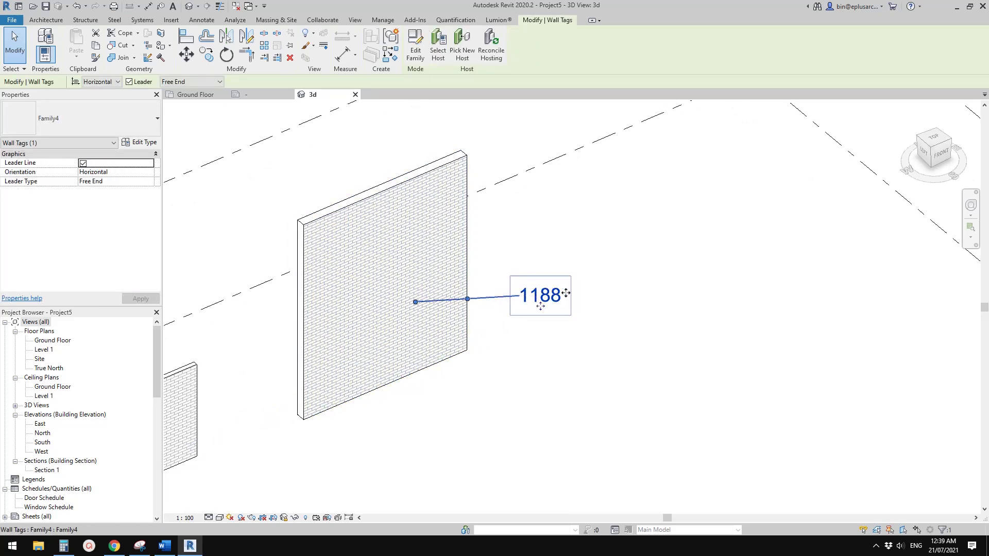
left_click(100, 124)
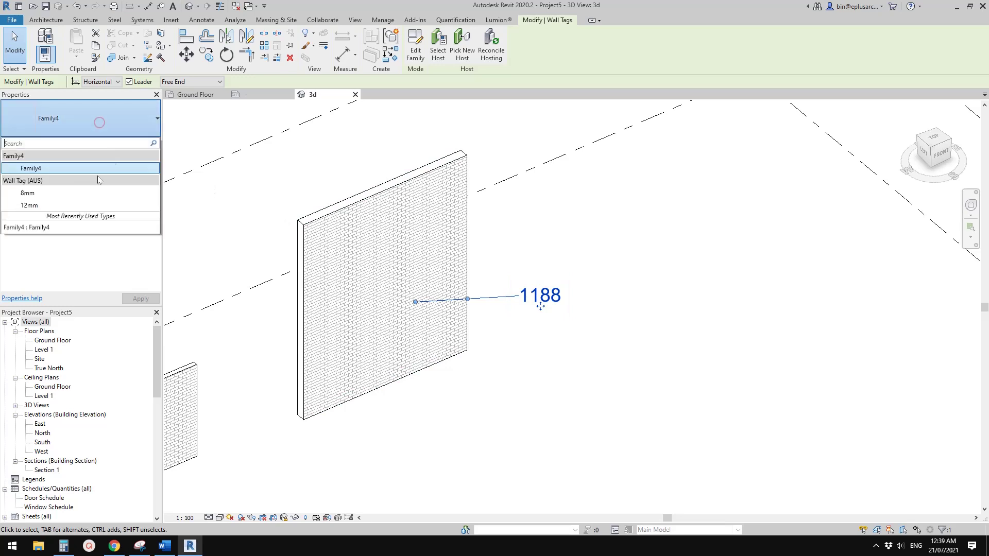
left_click(421, 290)
Return the tall wall from Brick - 230 to the Brick - 110 type
left_click(420, 289)
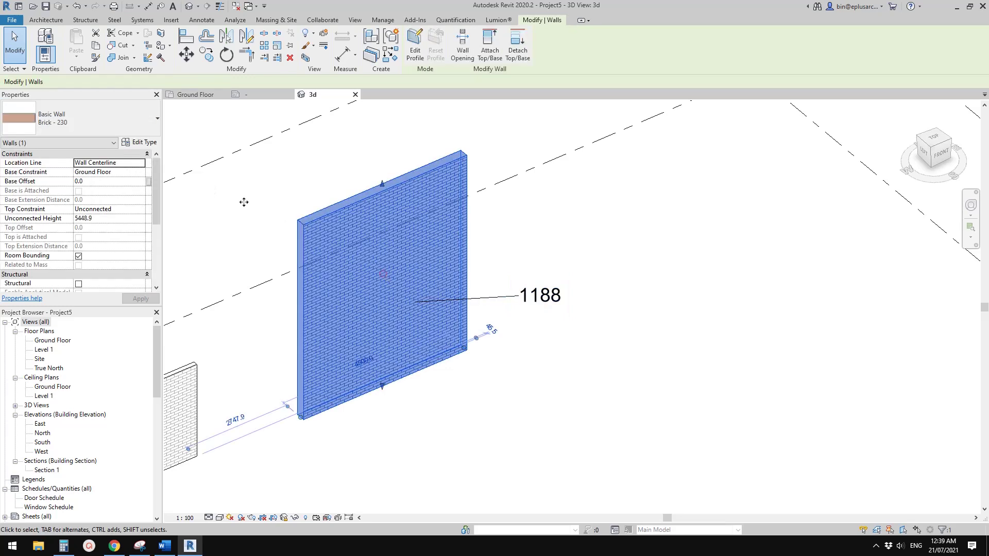
left_click(115, 122)
left_click(55, 218)
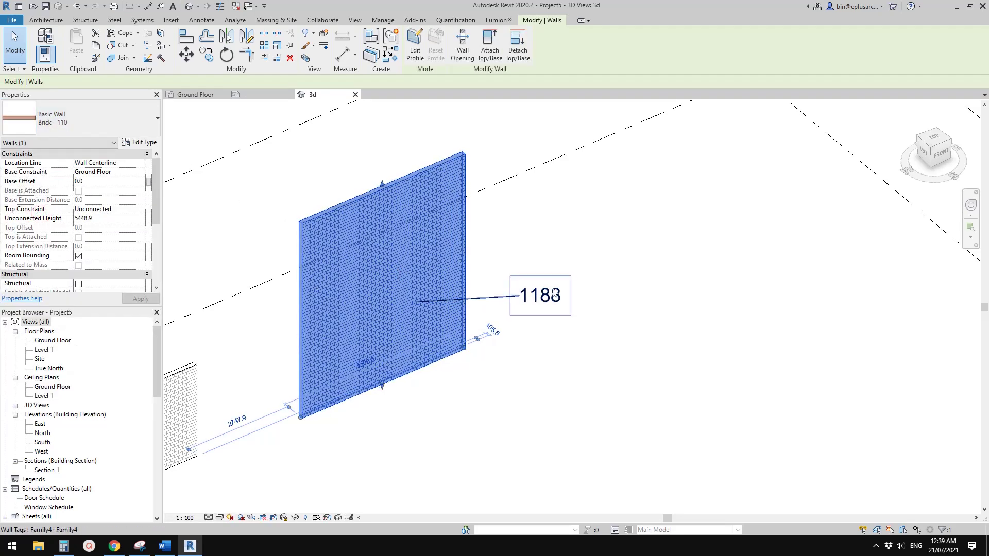
View the brick-area calculation history in Calculator and return to the 3D view in Revit
left_click(64, 546)
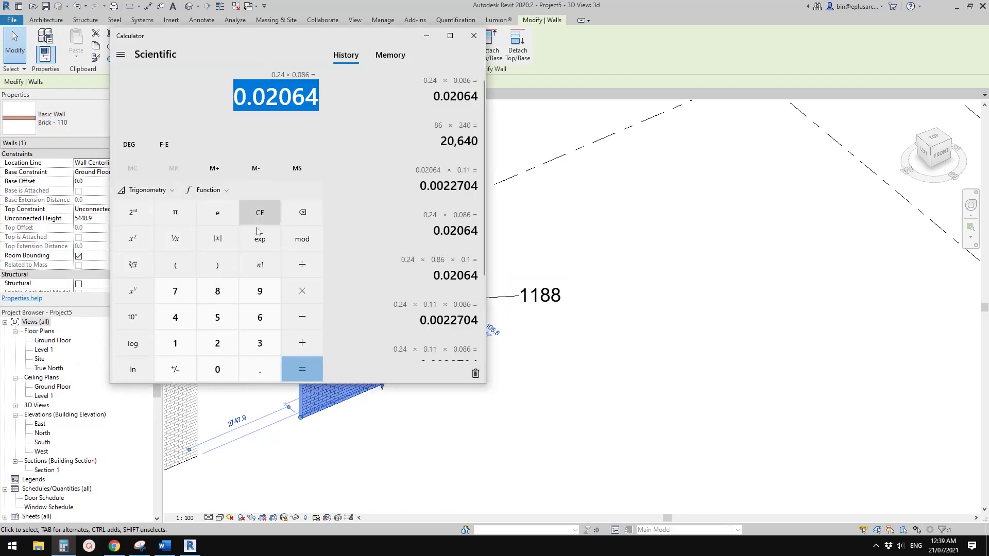
left_click(583, 244)
Lower the tall wall to an unconnected height of about 2350 mm and shorten it to about 2800 mm long
scroll(505, 366, "down", 1)
middle_click_drag(505, 366, 600, 334)
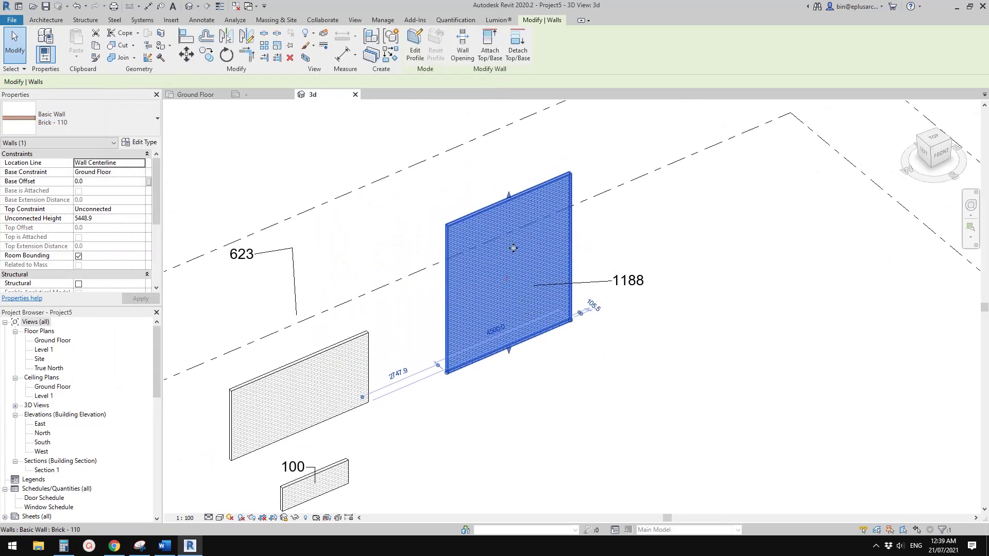
left_click_drag(511, 200, 515, 287)
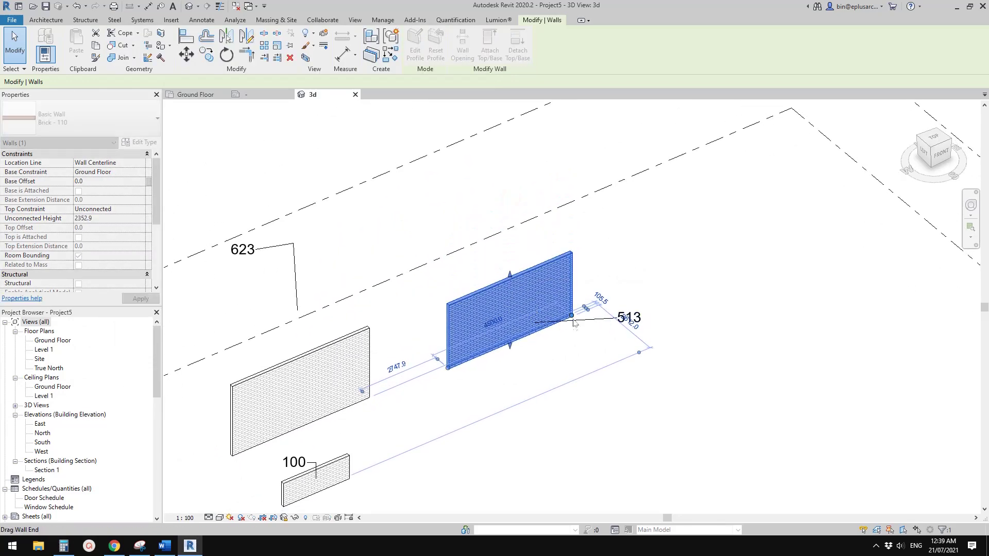
left_click_drag(571, 313, 525, 334)
middle_click_drag(485, 408, 472, 381)
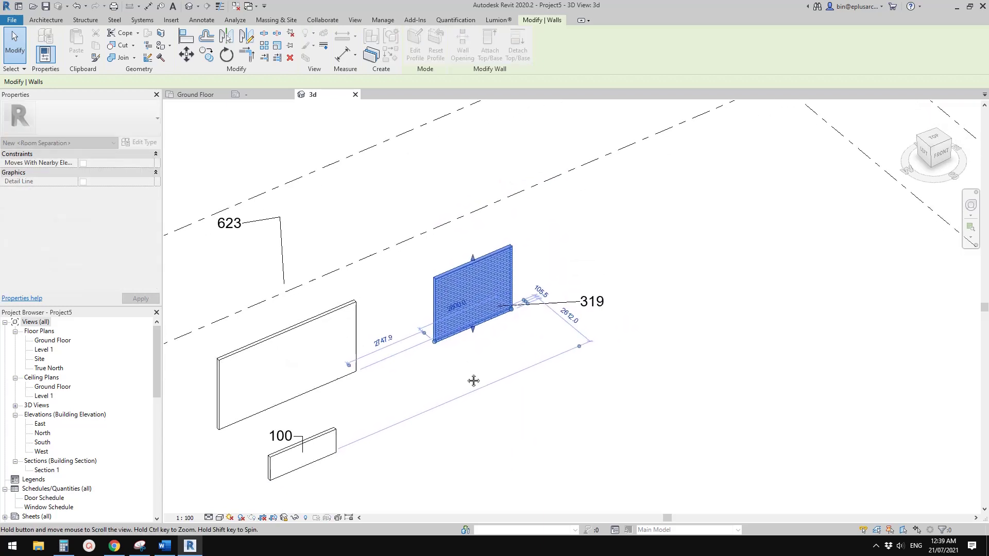
left_click(500, 390)
scroll(426, 403, "up", 1)
middle_click_drag(426, 402, 513, 392)
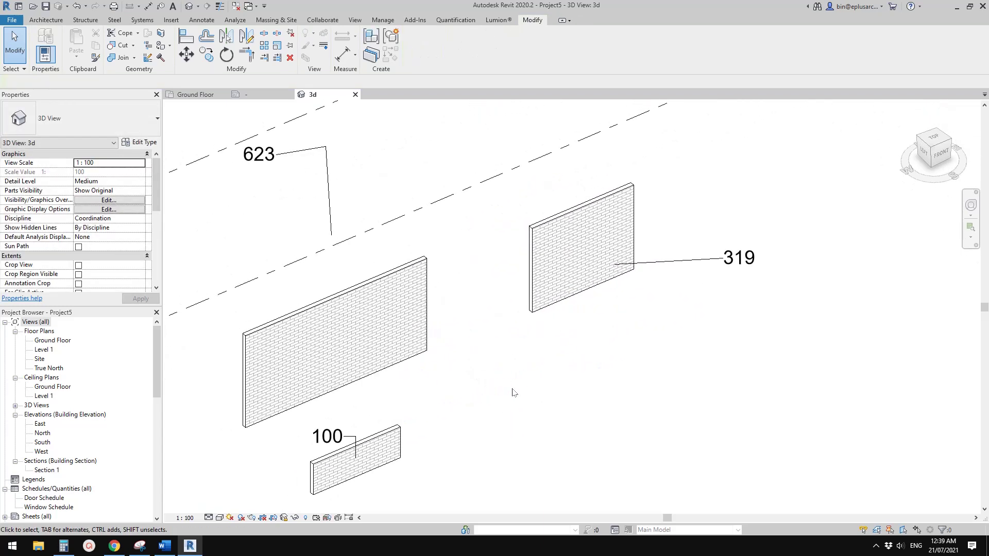